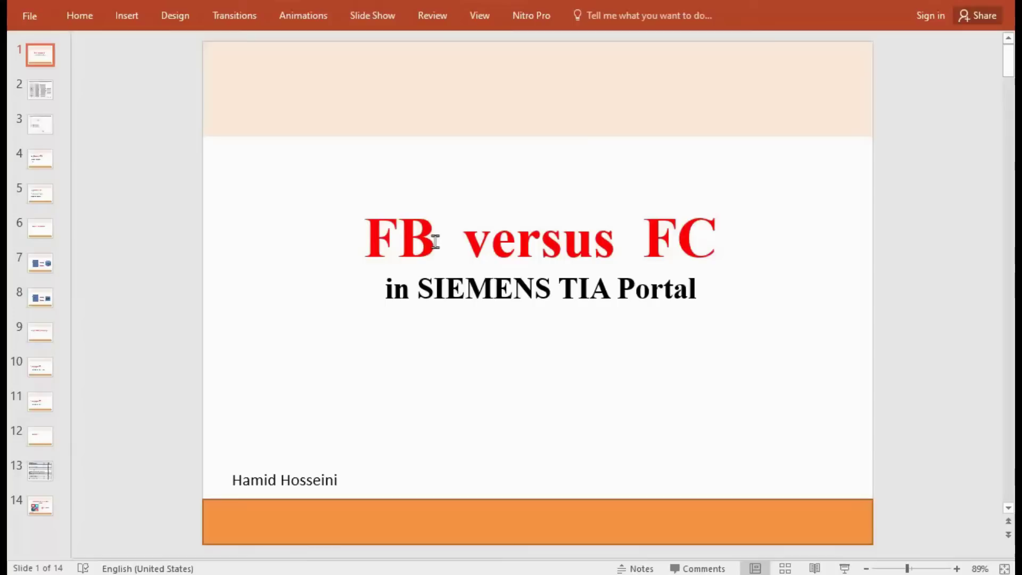
Step: Highlight the words FB and FC in the title slide heading for emphasis
drag(435, 244, 366, 245)
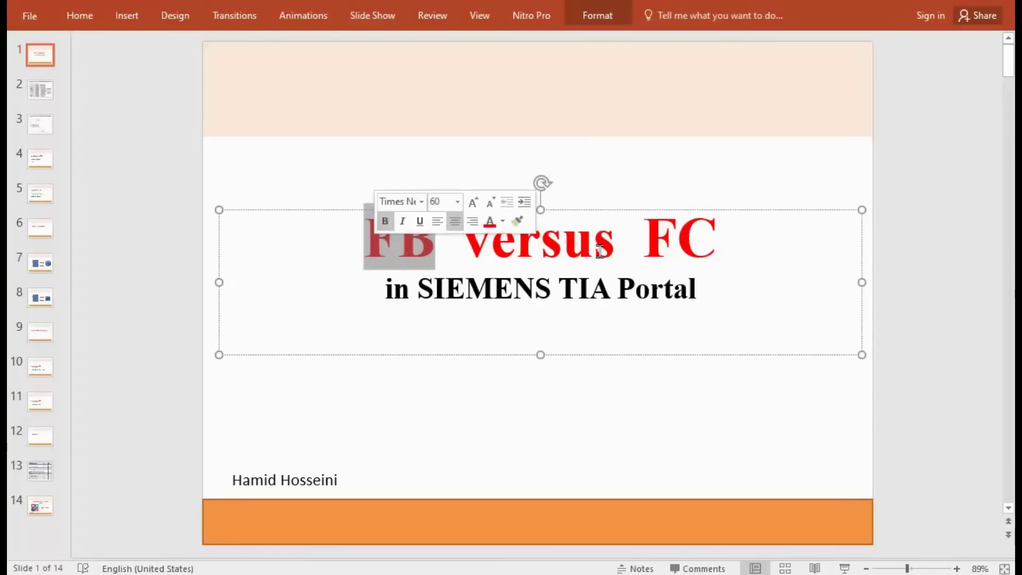
click(714, 247)
drag(715, 249, 658, 251)
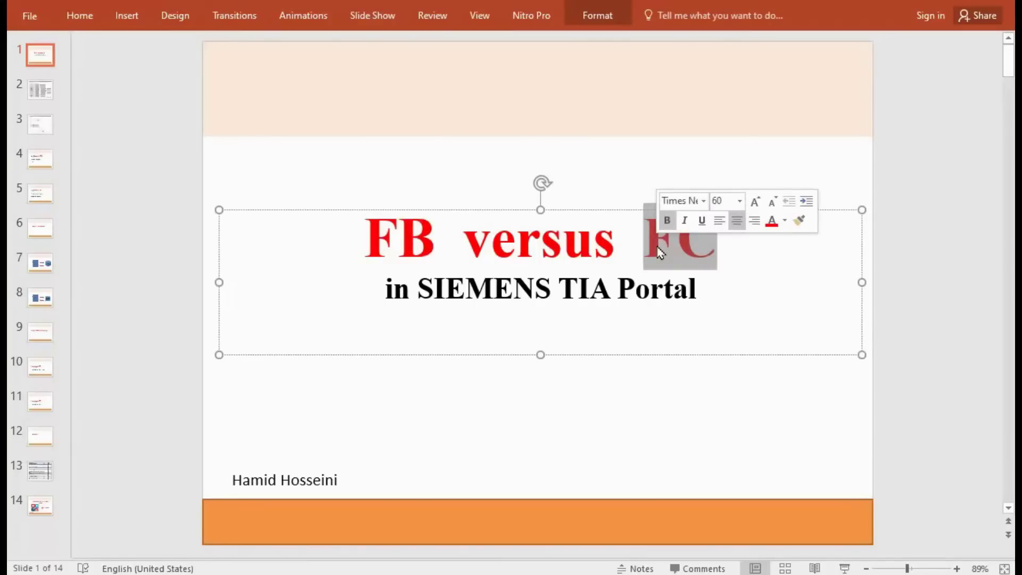
click(589, 290)
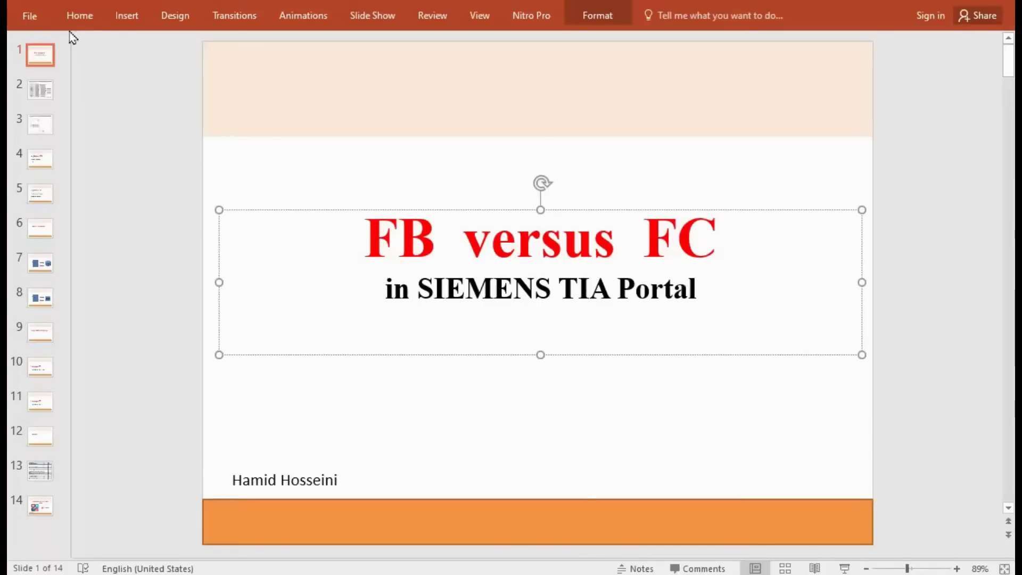
click(40, 88)
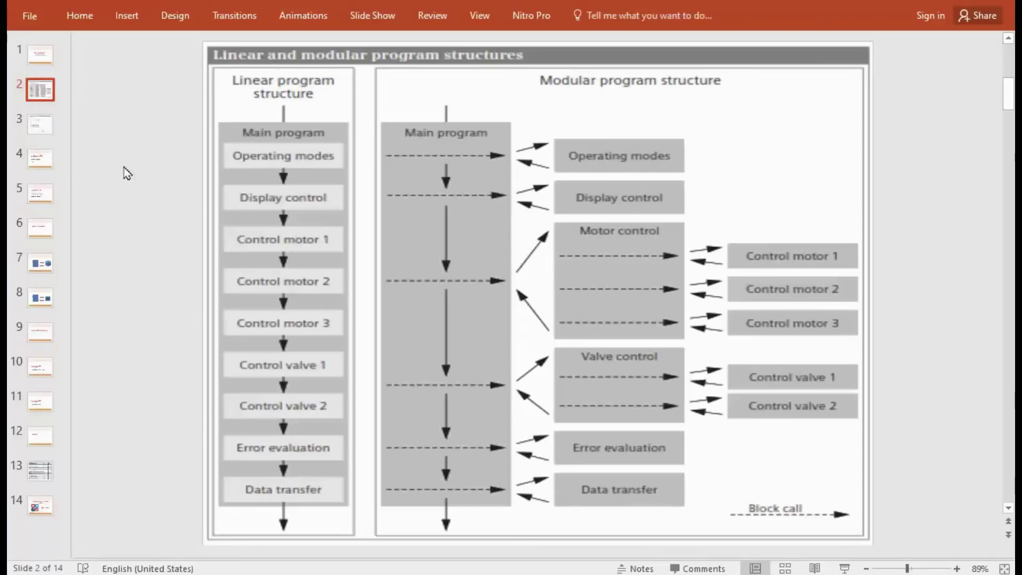
Step: Show slide 3, the program organization example
click(46, 136)
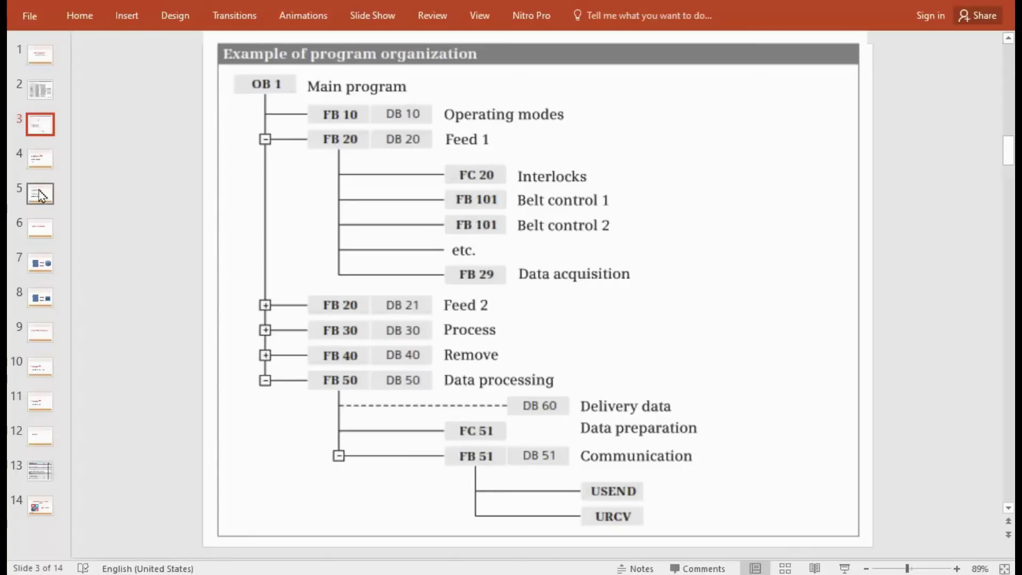
Step: On slide 4, highlight 'Extensive algorithms', 'entire program' and 'several cycles', then show slide 5
click(34, 164)
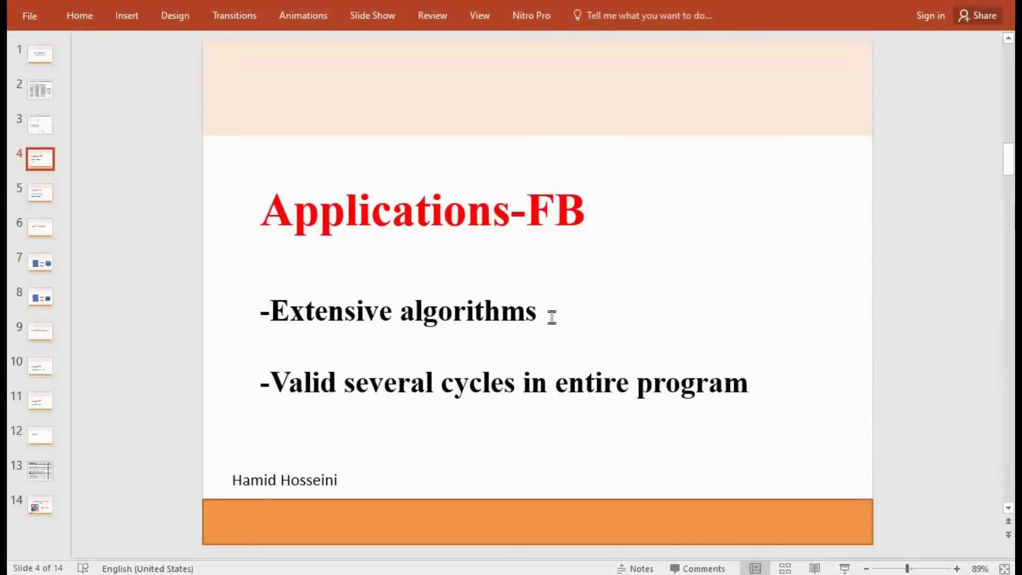
drag(539, 311, 254, 317)
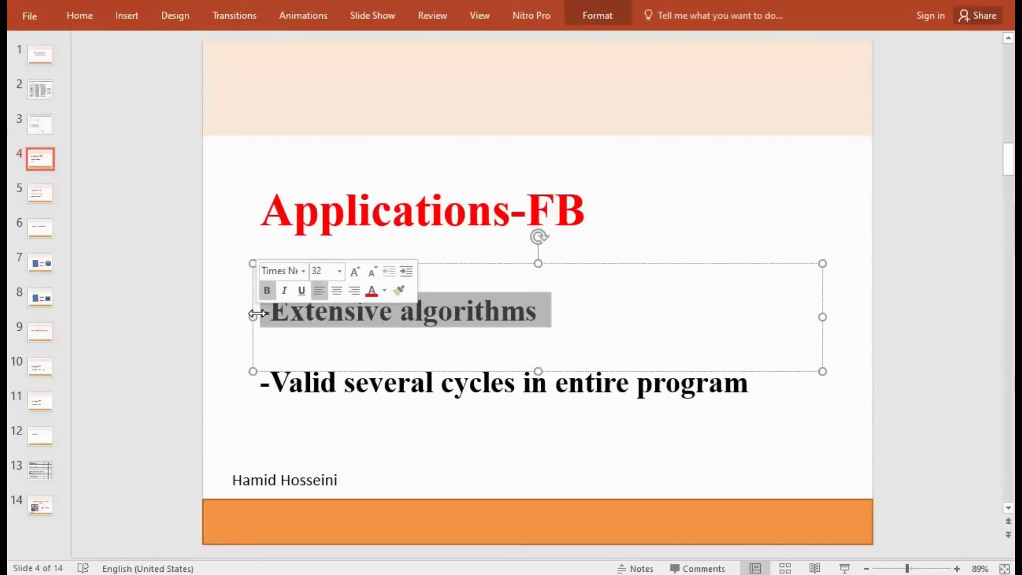
click(631, 317)
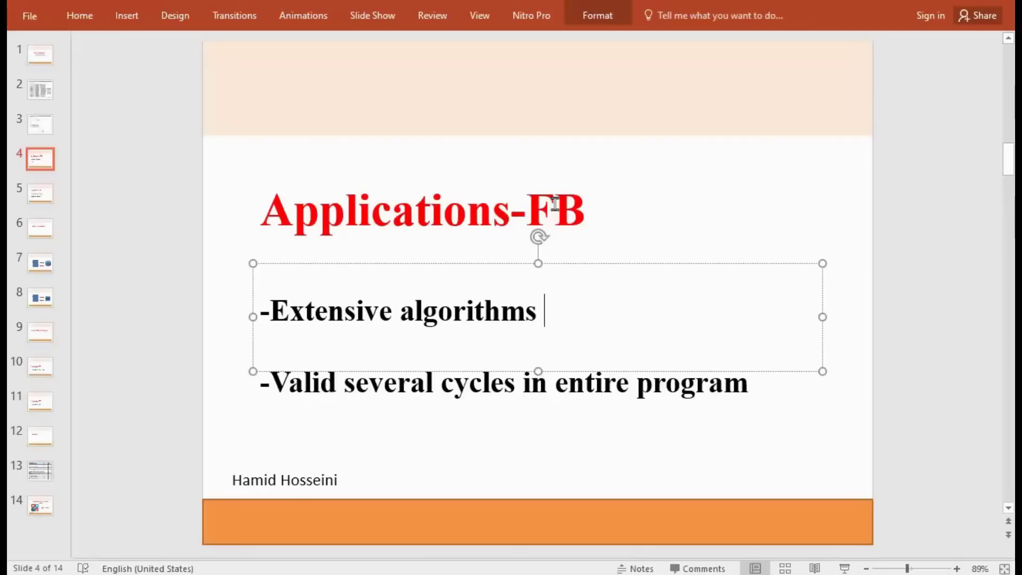
click(742, 384)
drag(744, 384, 603, 388)
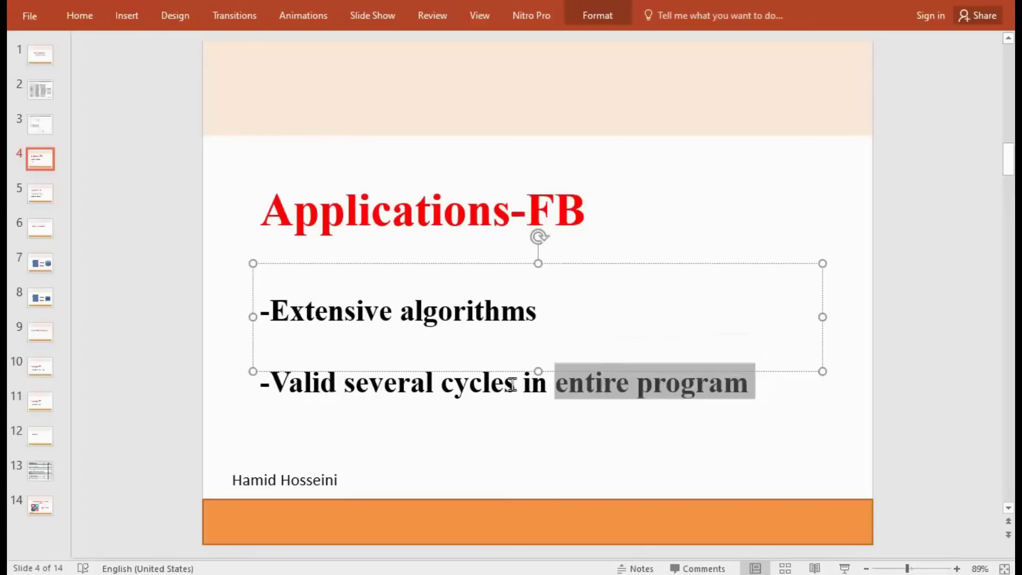
drag(523, 383, 272, 382)
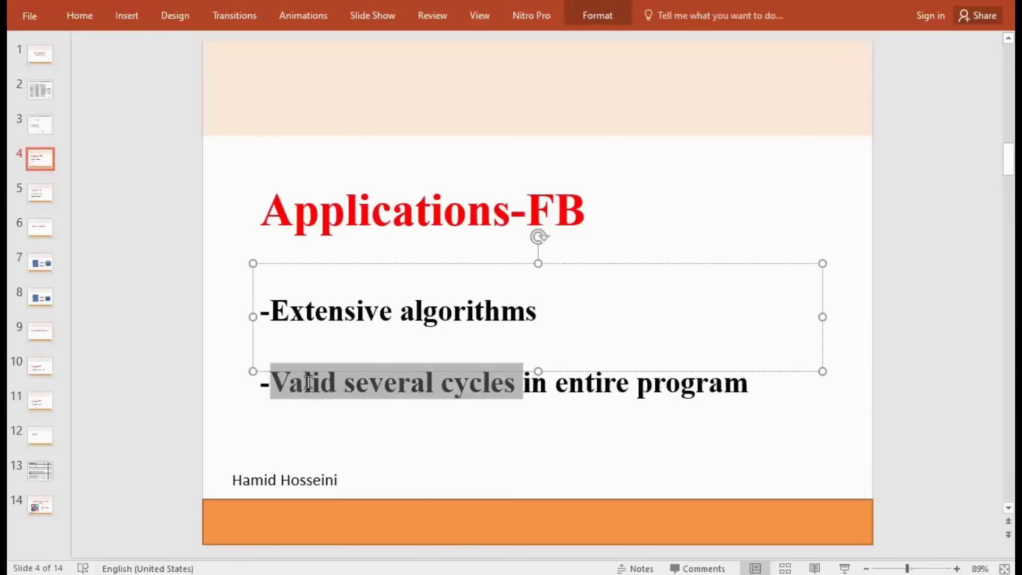
click(38, 198)
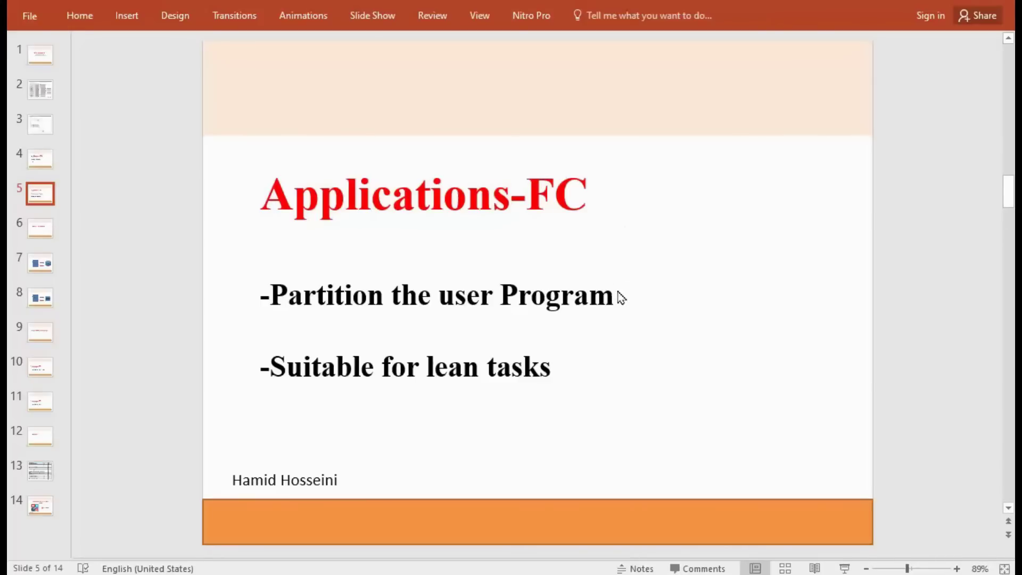
Step: Highlight the Applications-FC bullets and title, then show slide 6, Memory Differences
drag(614, 295, 261, 302)
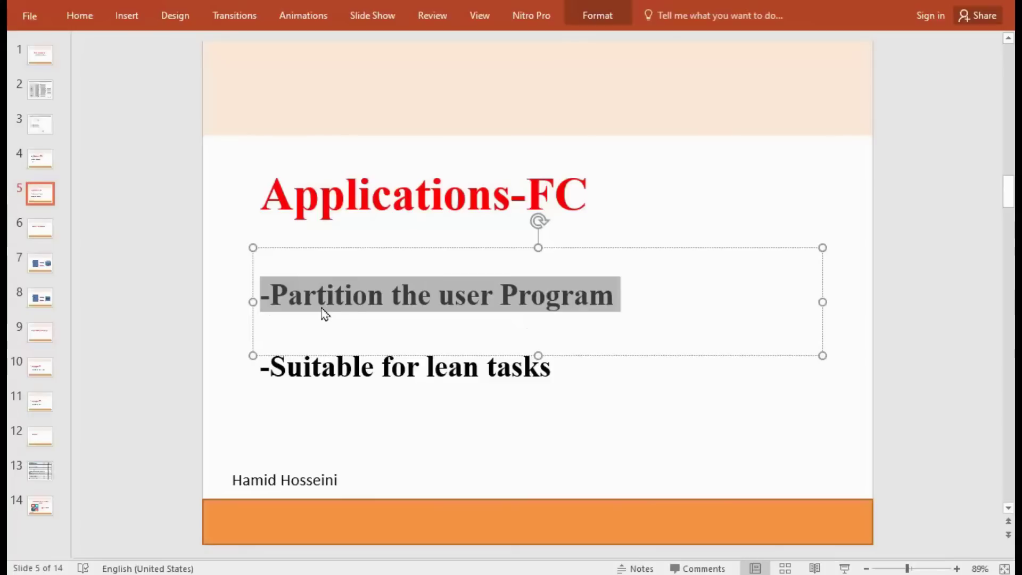
click(430, 299)
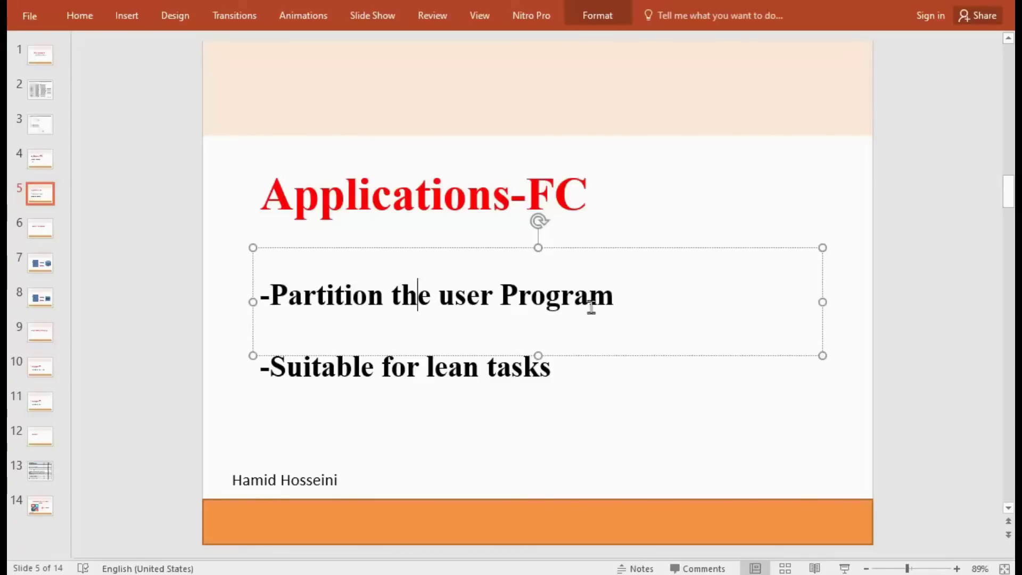
drag(552, 367, 273, 376)
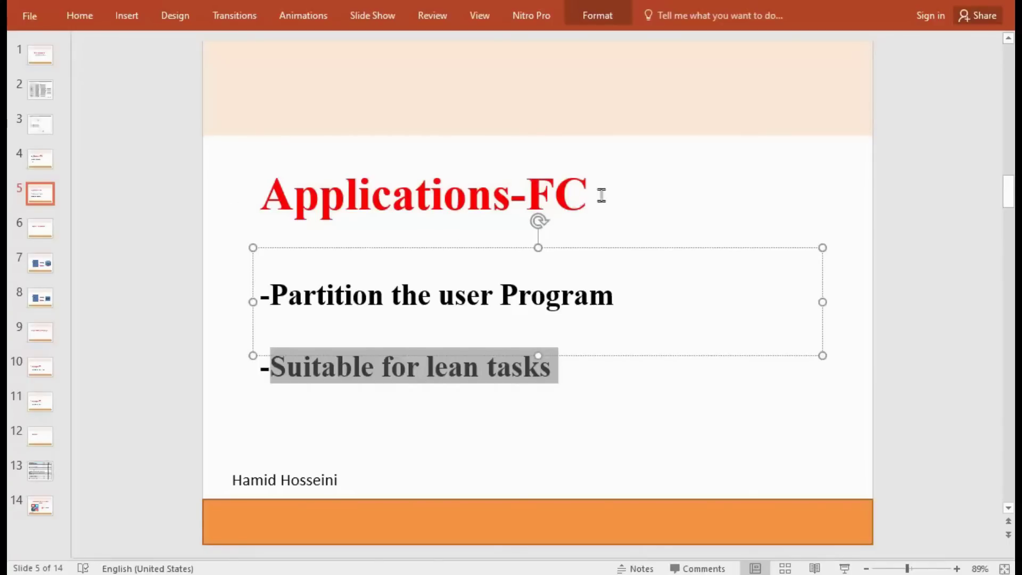
drag(600, 195, 412, 206)
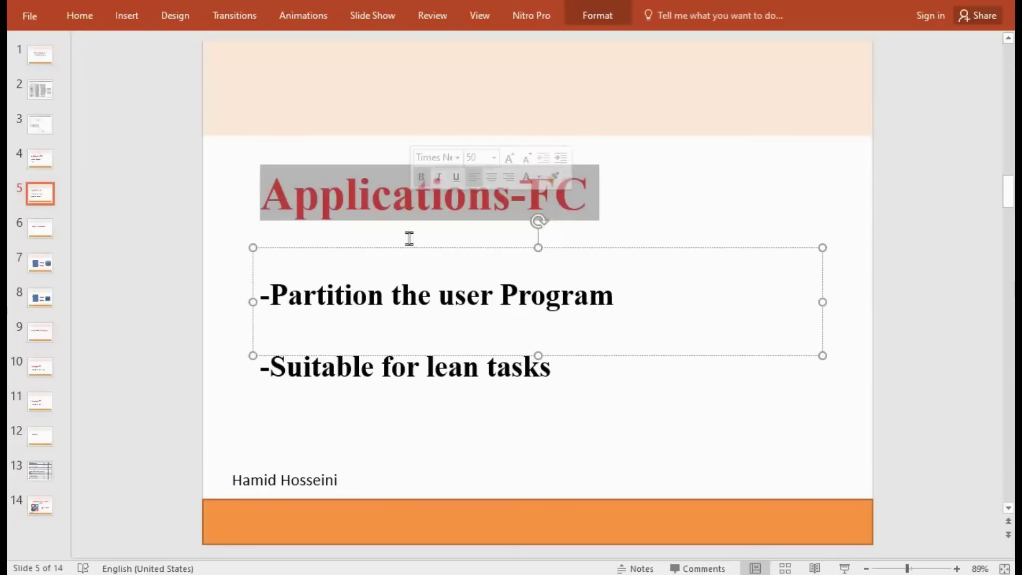
click(409, 269)
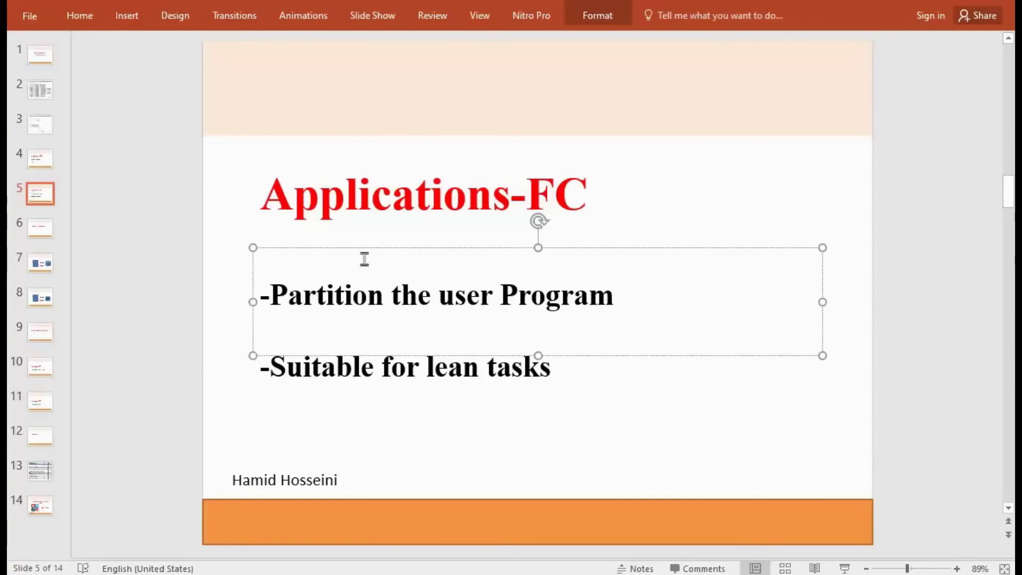
click(41, 240)
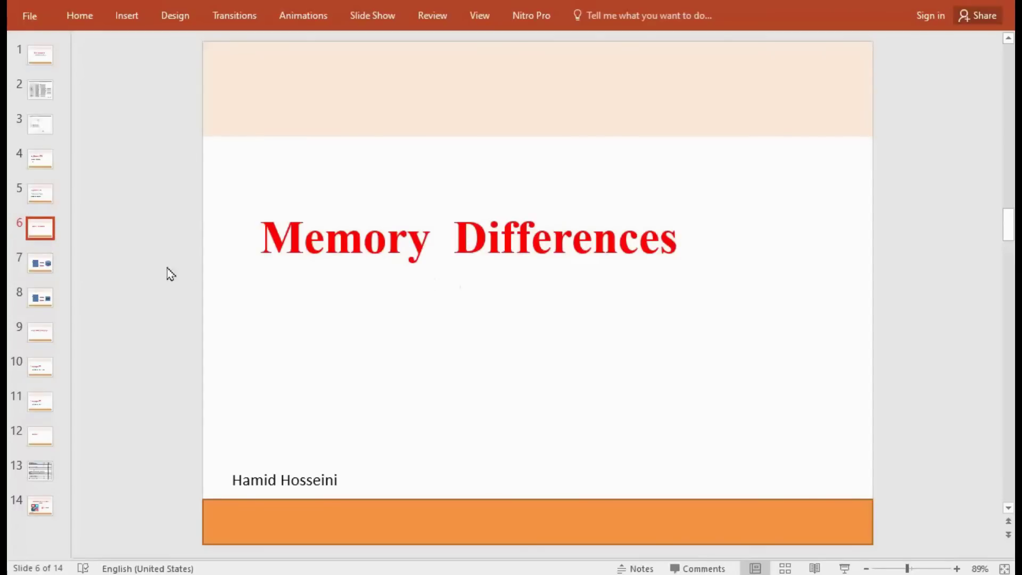
Step: Step through slides 7 (FB/IDB), 8 (FC/Global) and 9 (Programming Languages)
click(48, 269)
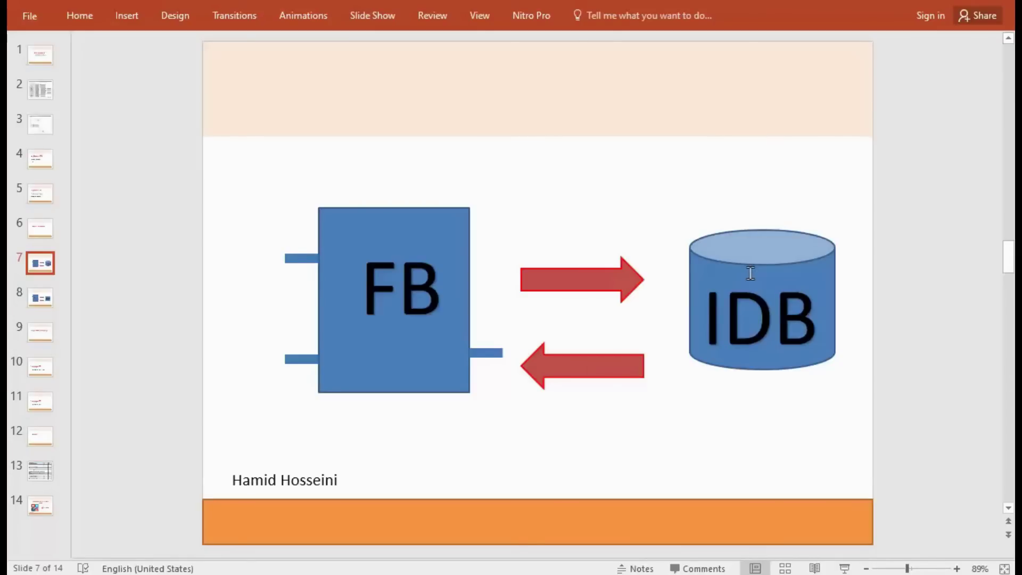
click(36, 304)
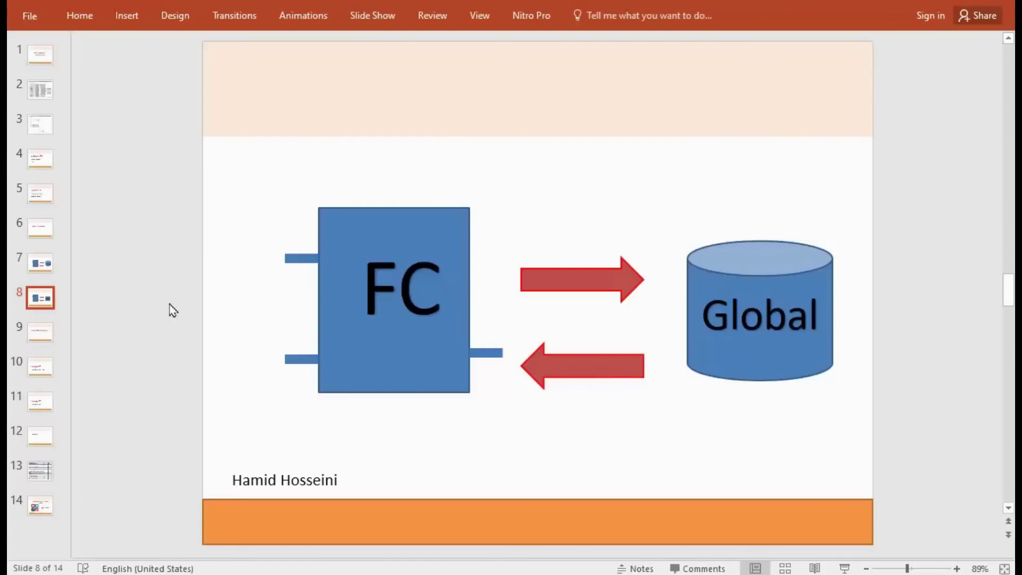
click(38, 331)
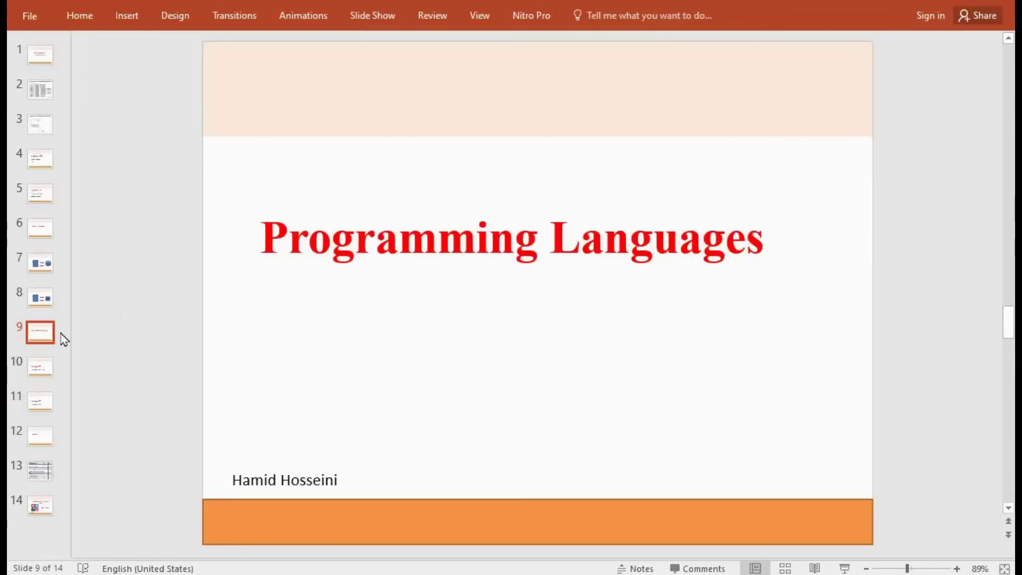
Step: On slide 10, highlight the Languages-FB title and the word SCL, then show slide 11
click(40, 366)
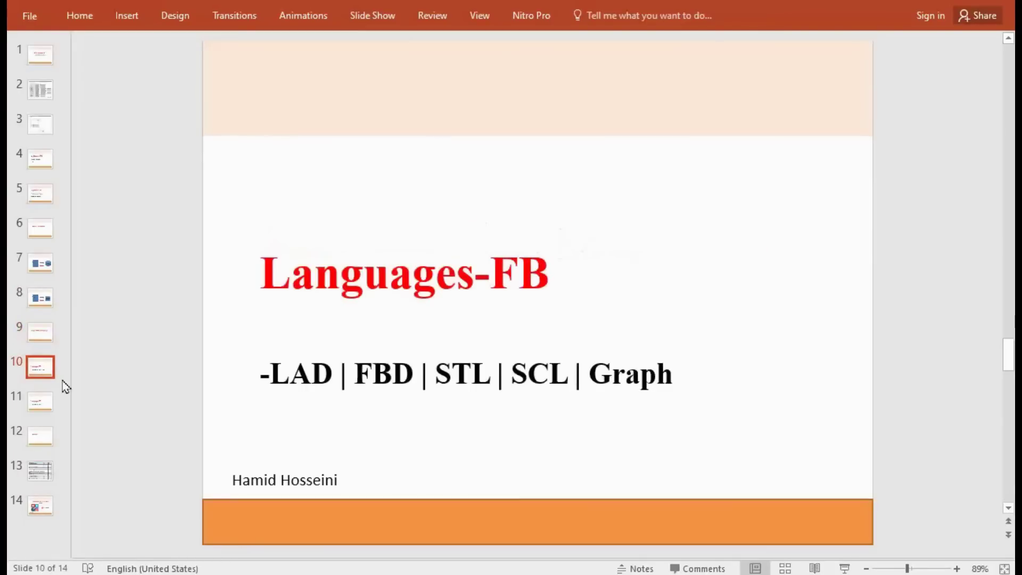
click(548, 275)
double_click(549, 276)
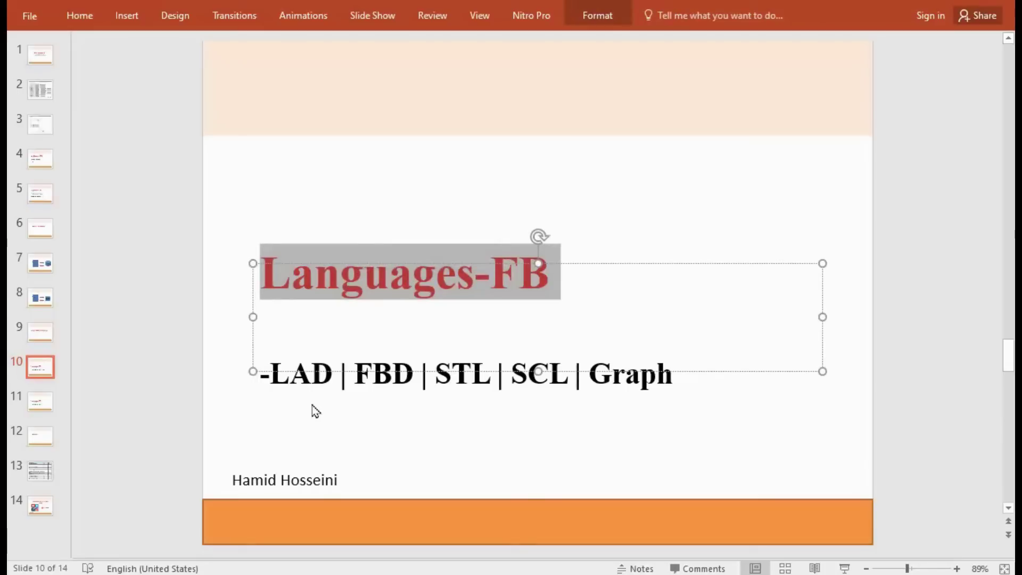
click(526, 399)
double_click(547, 381)
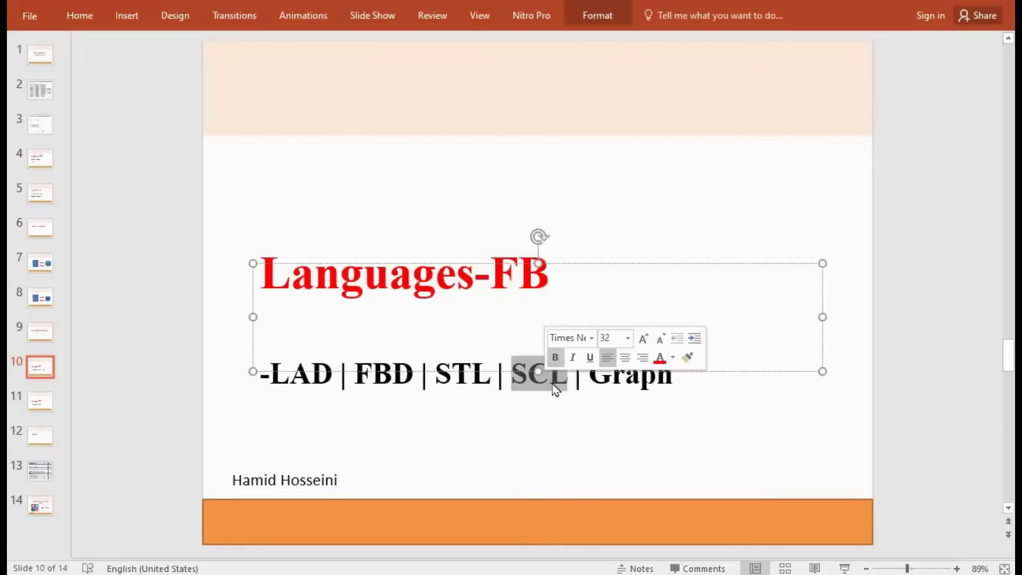
click(659, 382)
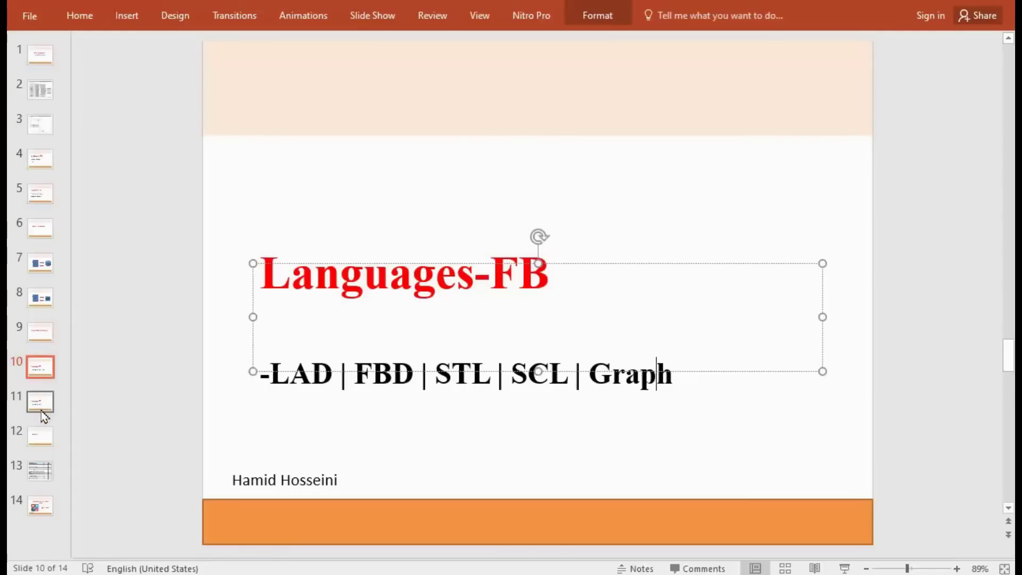
click(42, 409)
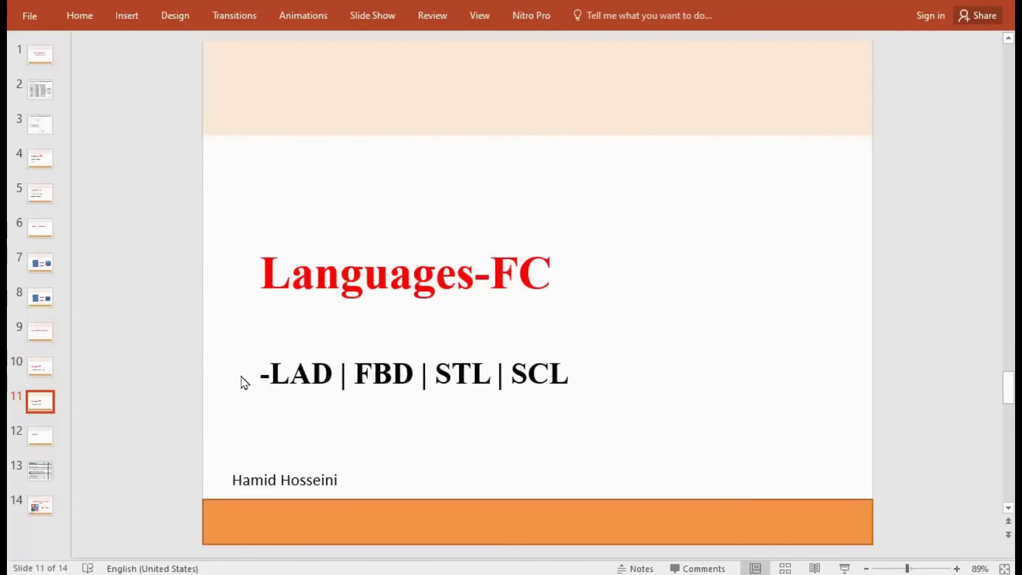
click(41, 438)
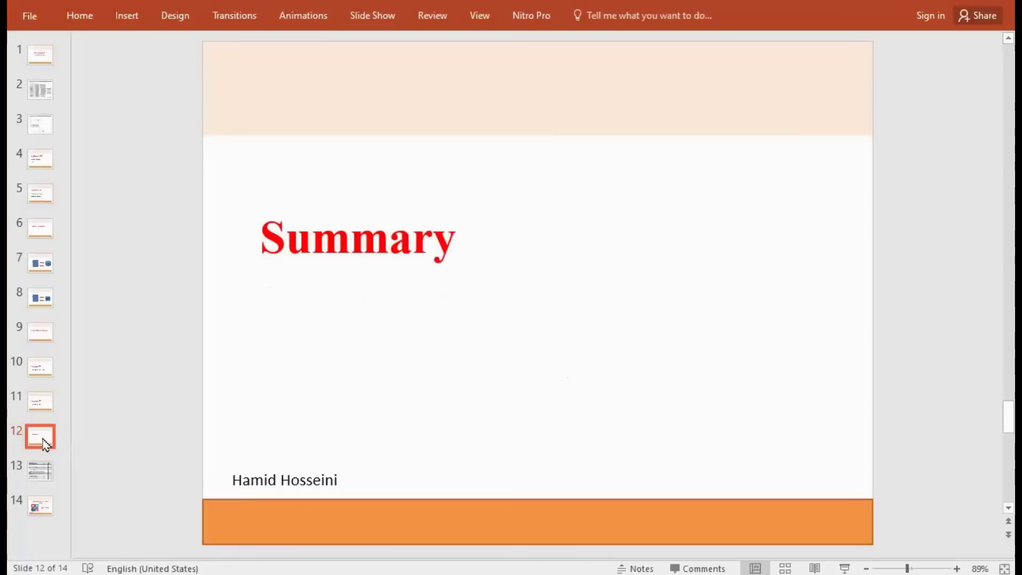
scroll(600, 302, down, 1)
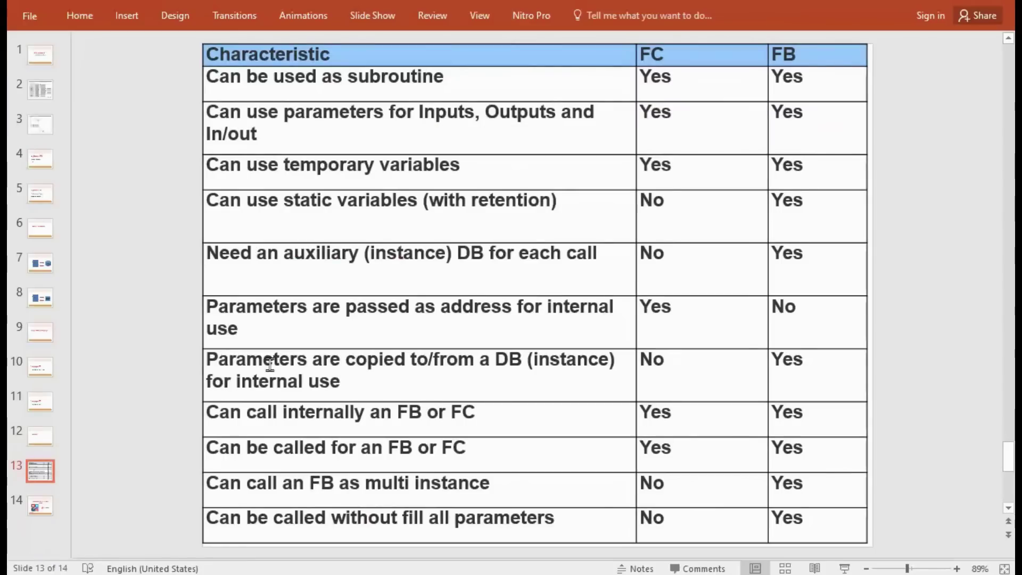
click(40, 438)
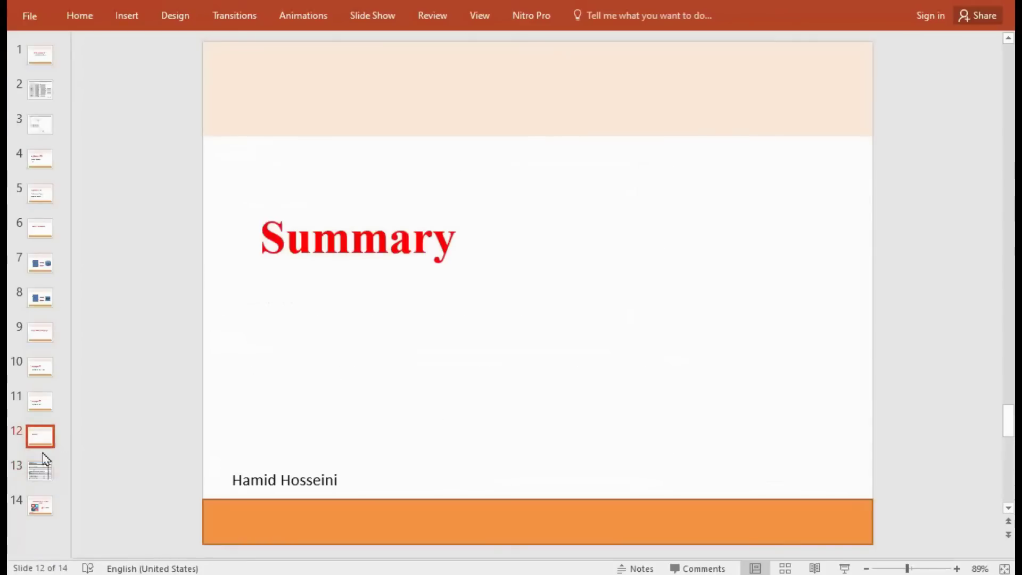
click(41, 468)
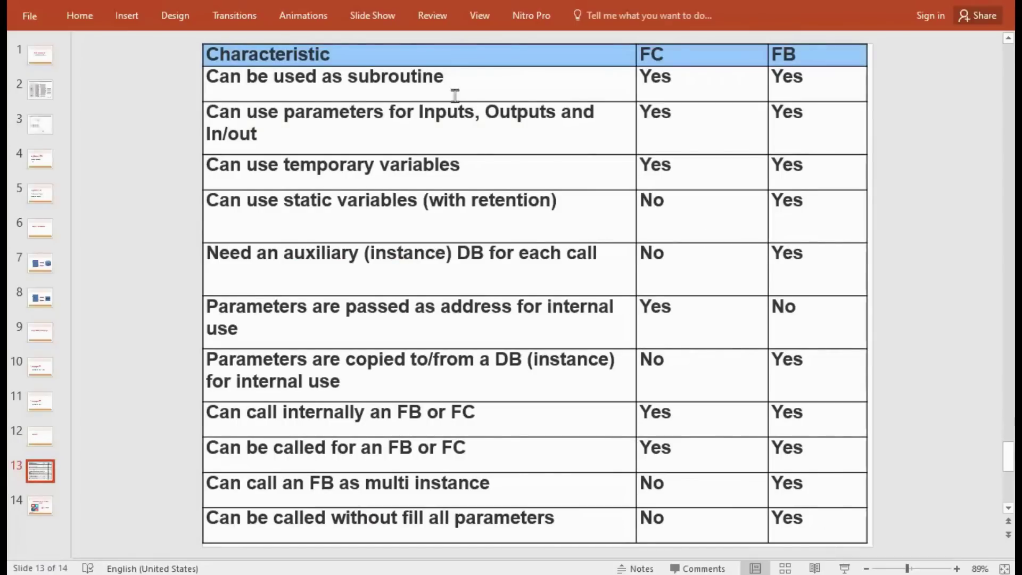
drag(634, 75, 733, 81)
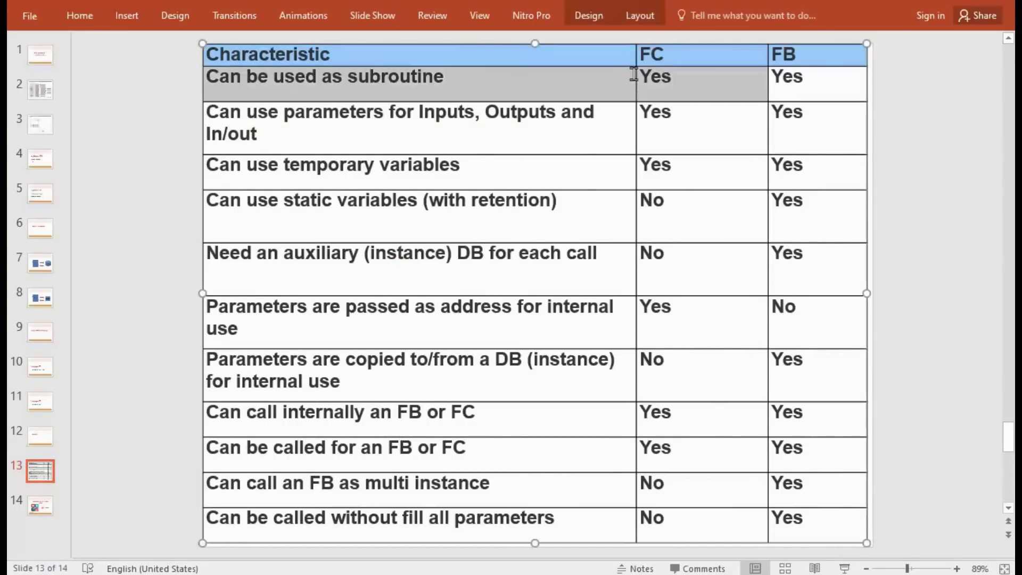
click(805, 83)
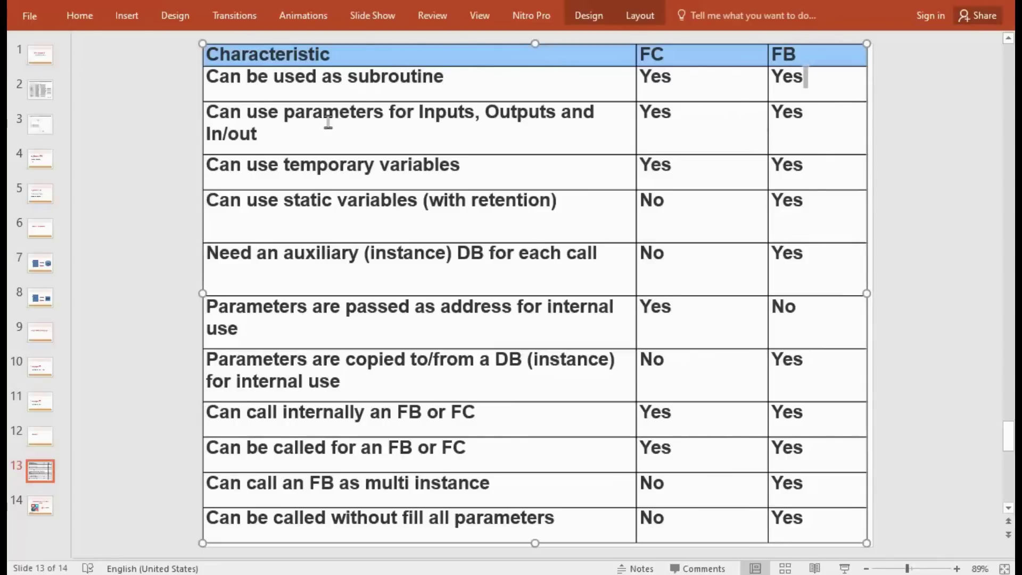
click(792, 125)
triple_click(345, 125)
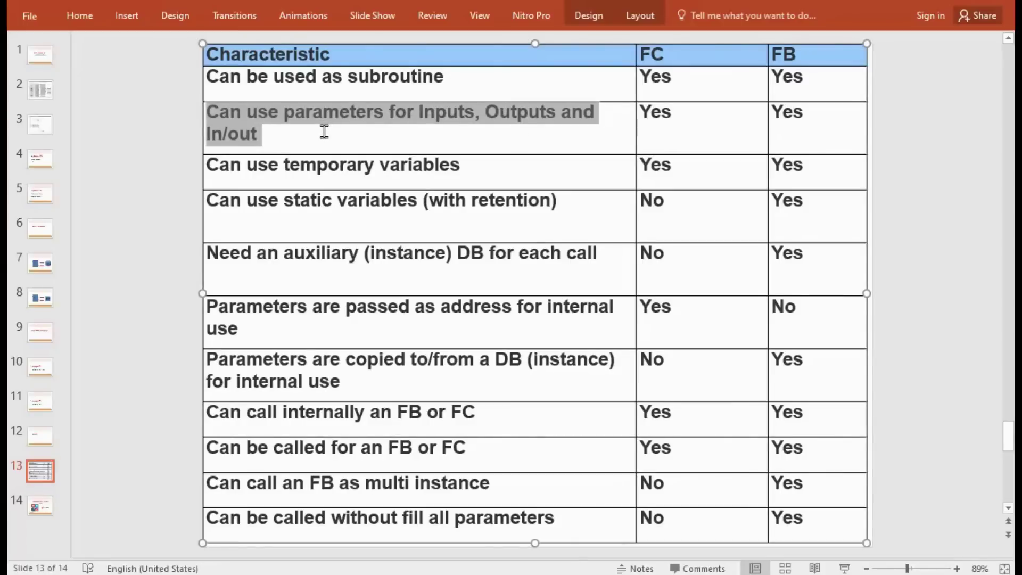
click(318, 164)
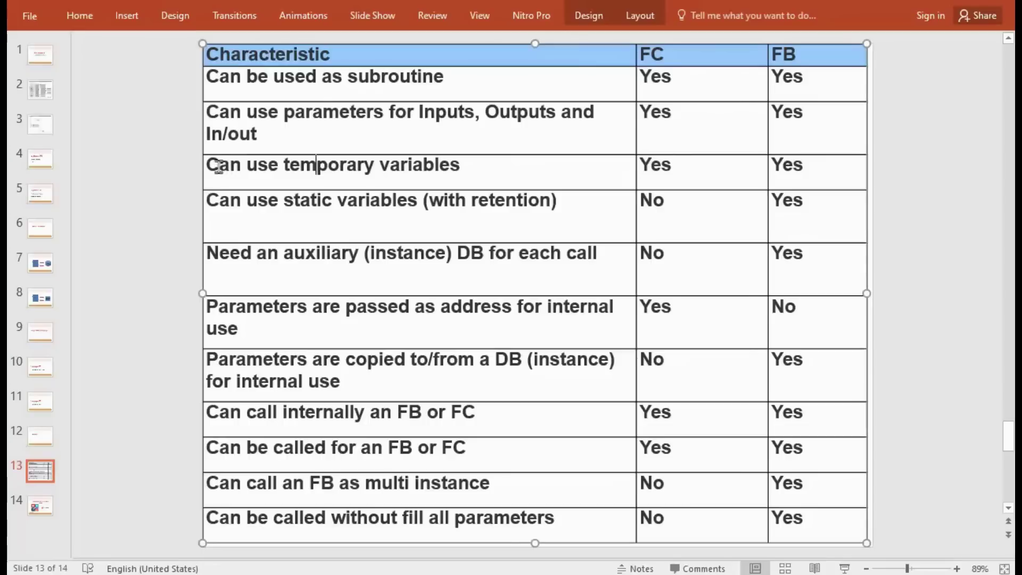
shift+click(699, 177)
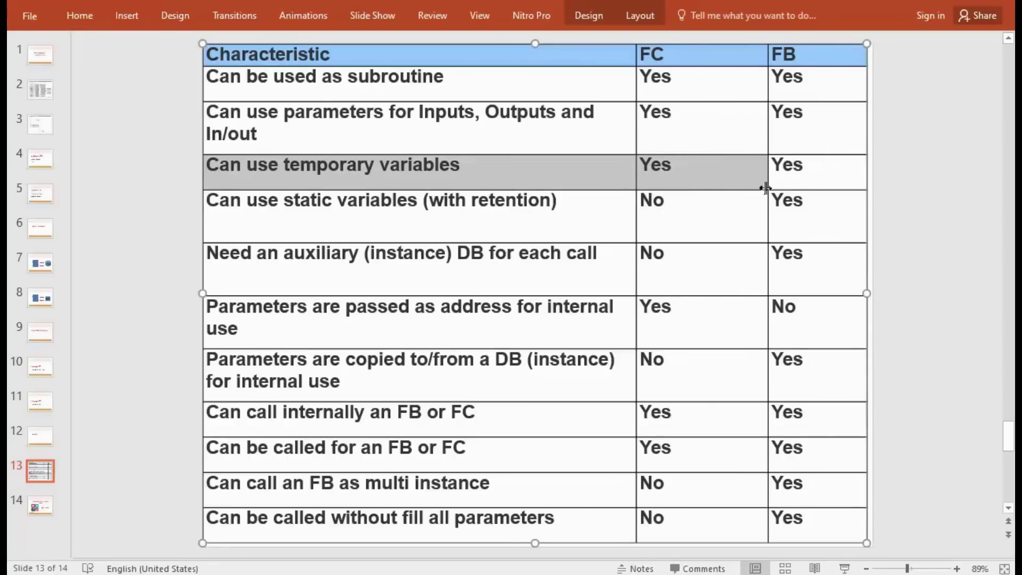
drag(803, 168, 779, 170)
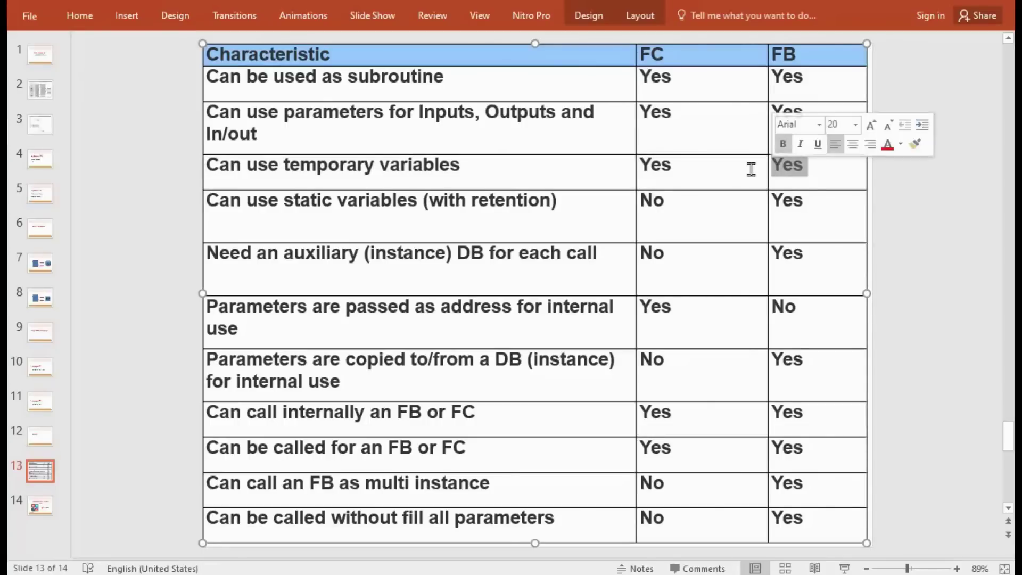
click(529, 204)
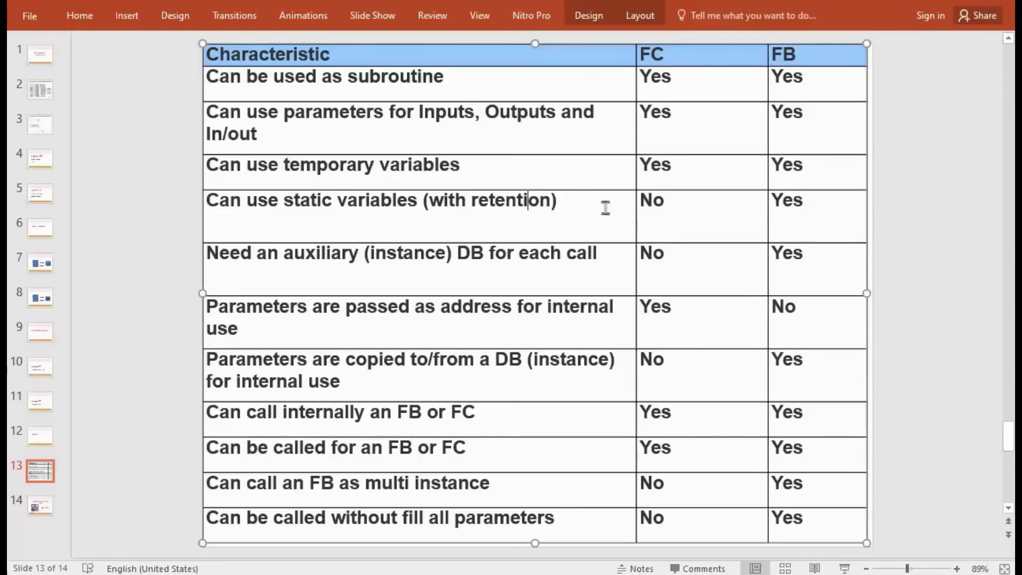
drag(808, 208, 775, 205)
click(242, 204)
drag(285, 205, 560, 206)
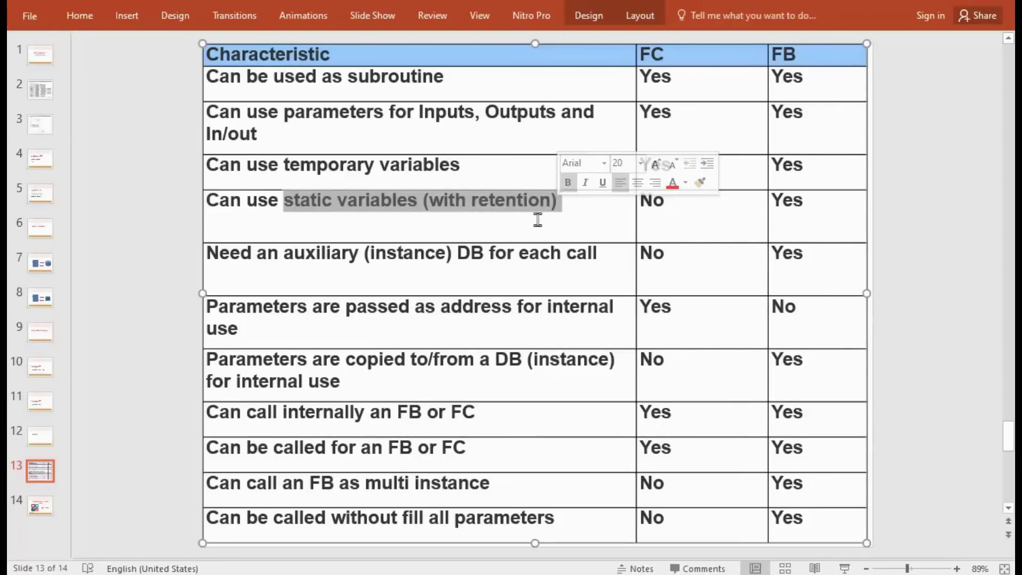
click(518, 223)
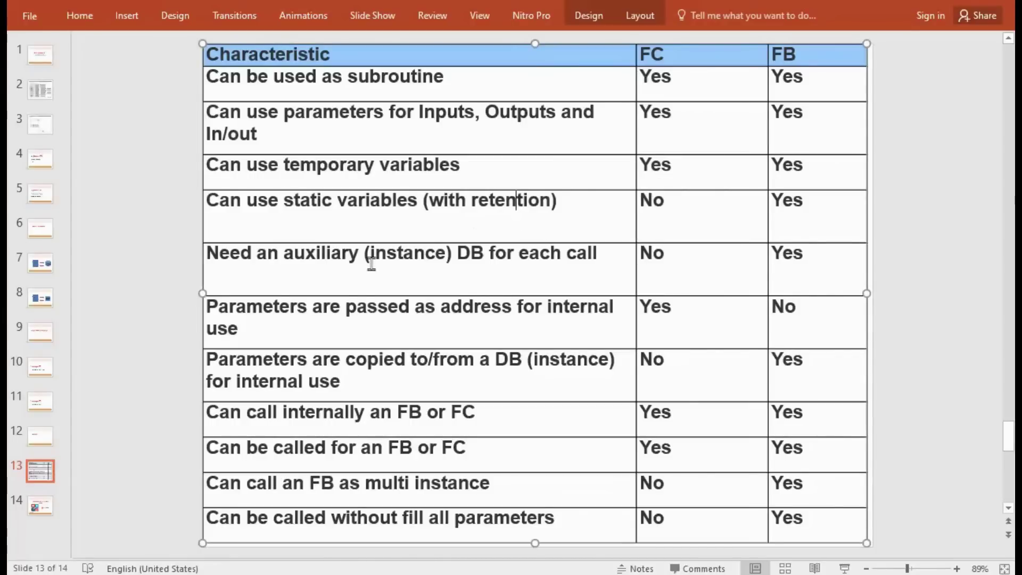
click(806, 257)
double_click(801, 255)
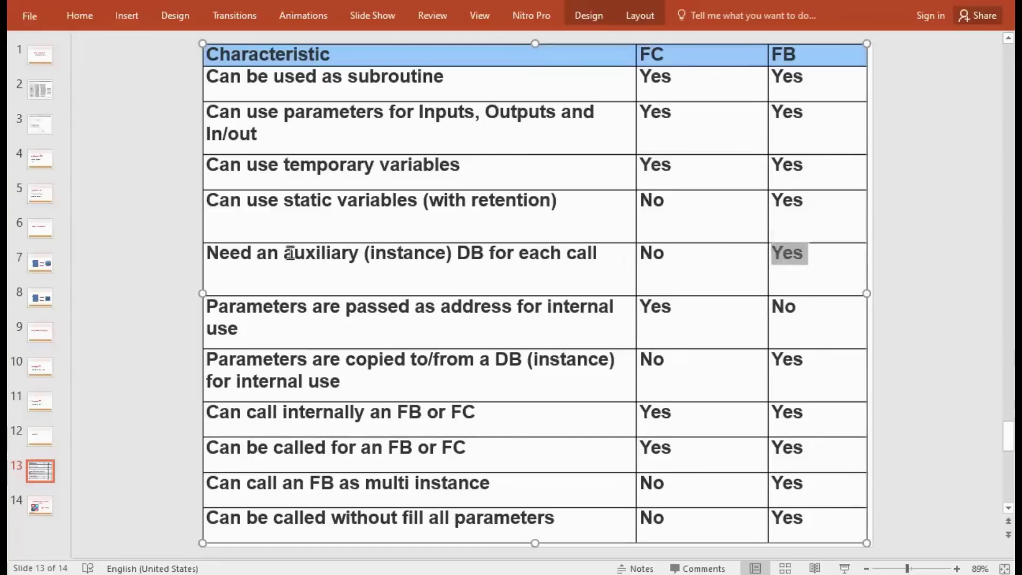
drag(287, 254, 581, 262)
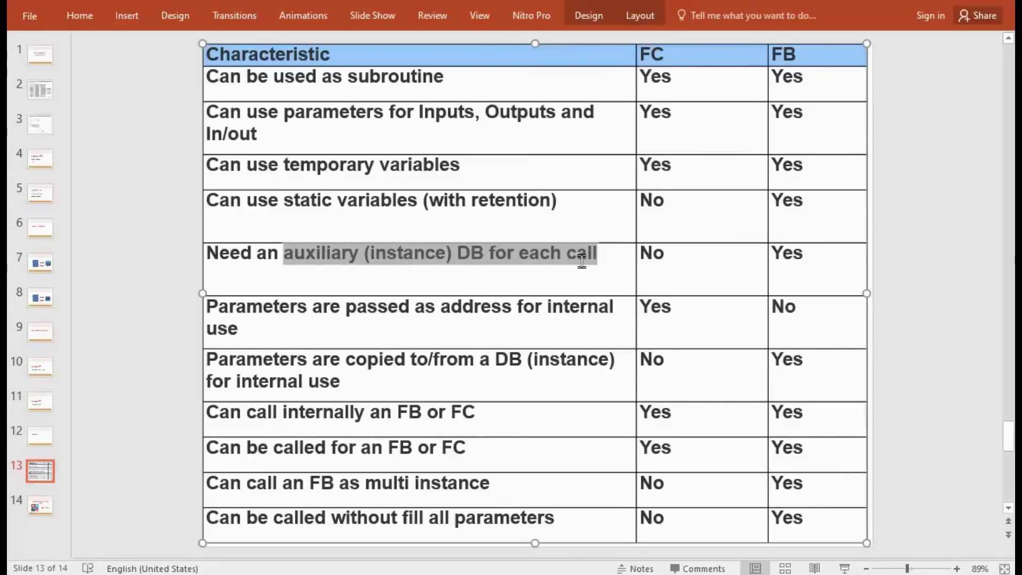
click(417, 322)
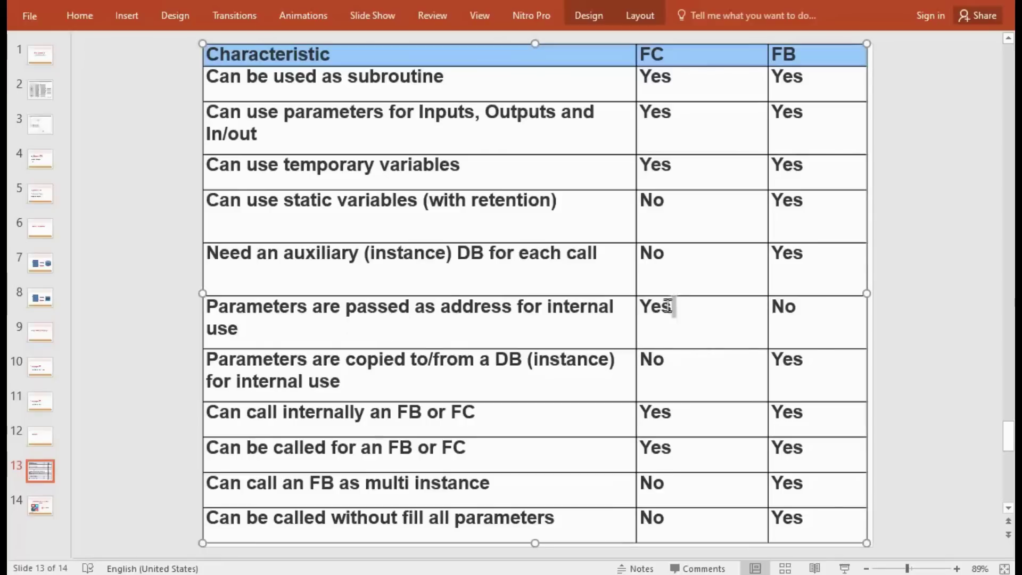
drag(671, 305, 623, 304)
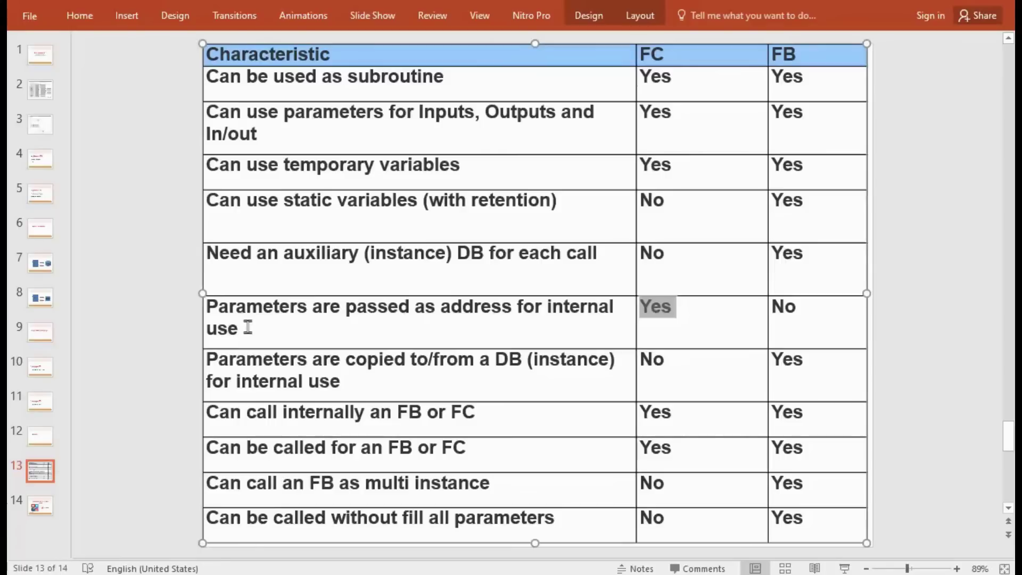
drag(247, 328, 215, 310)
key(Right)
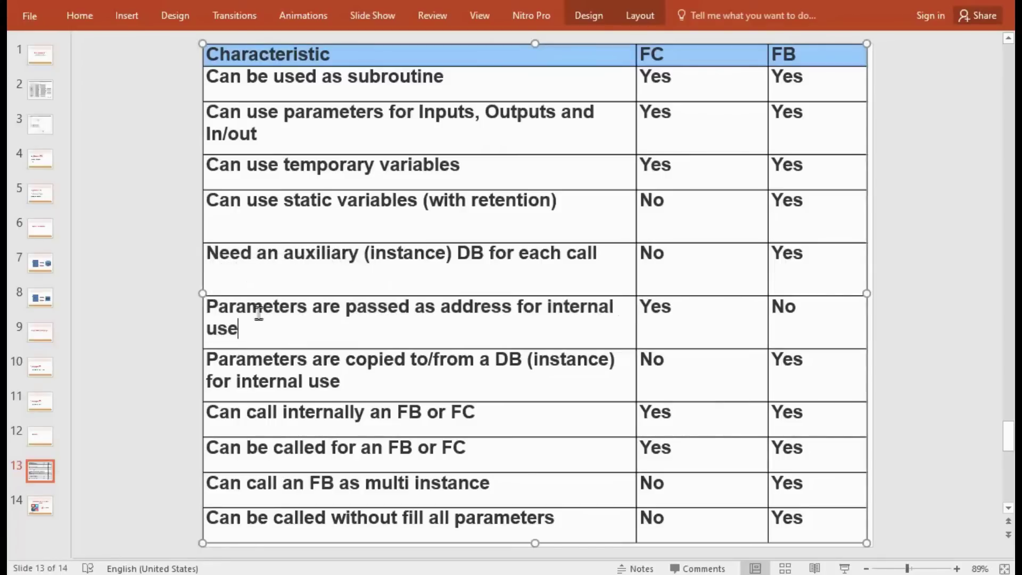
double_click(256, 308)
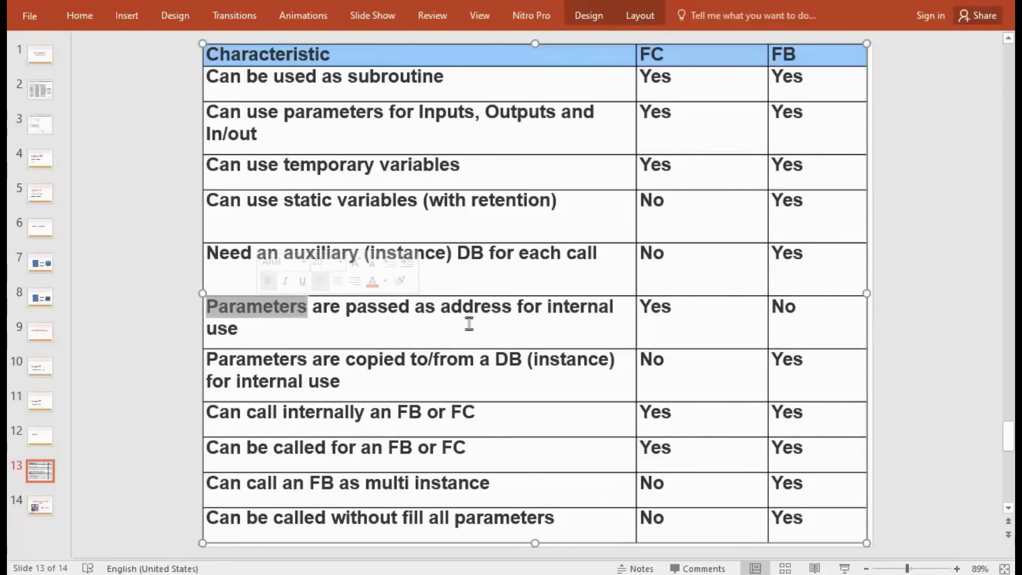
drag(669, 308, 637, 307)
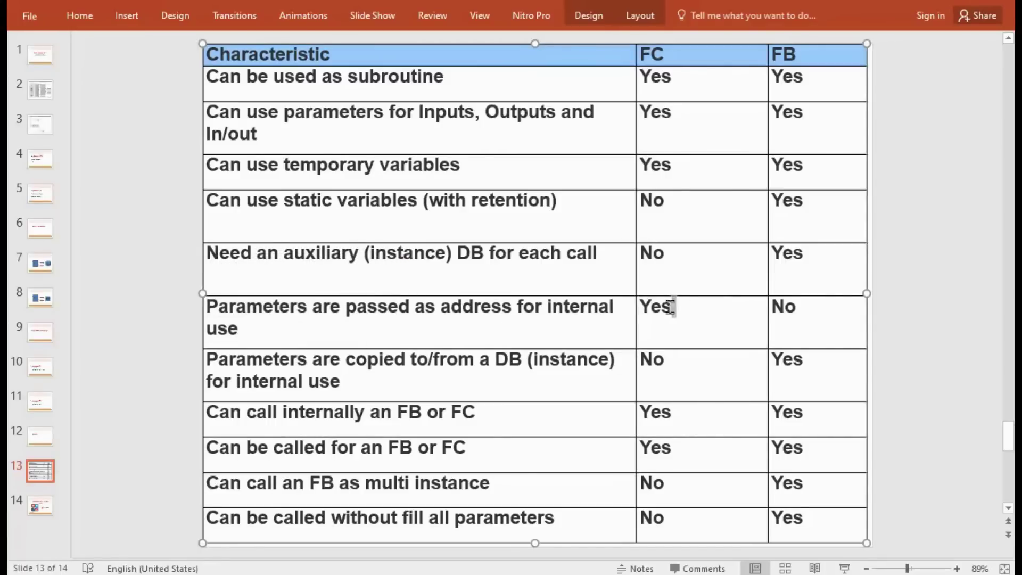
click(531, 390)
Step: Highlight the table answers for copying to an instance DB and being called by FB or FC
double_click(793, 366)
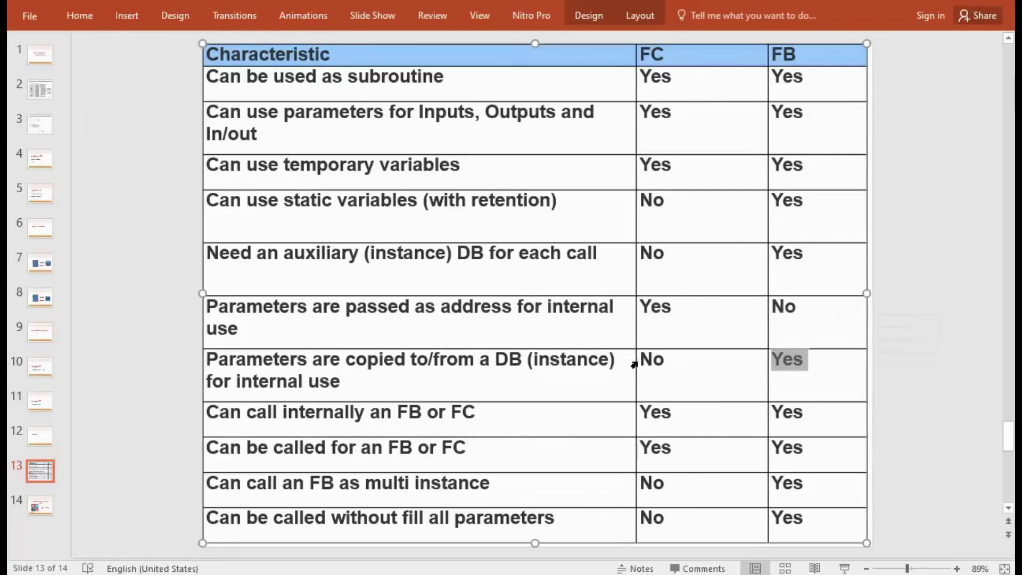
double_click(651, 361)
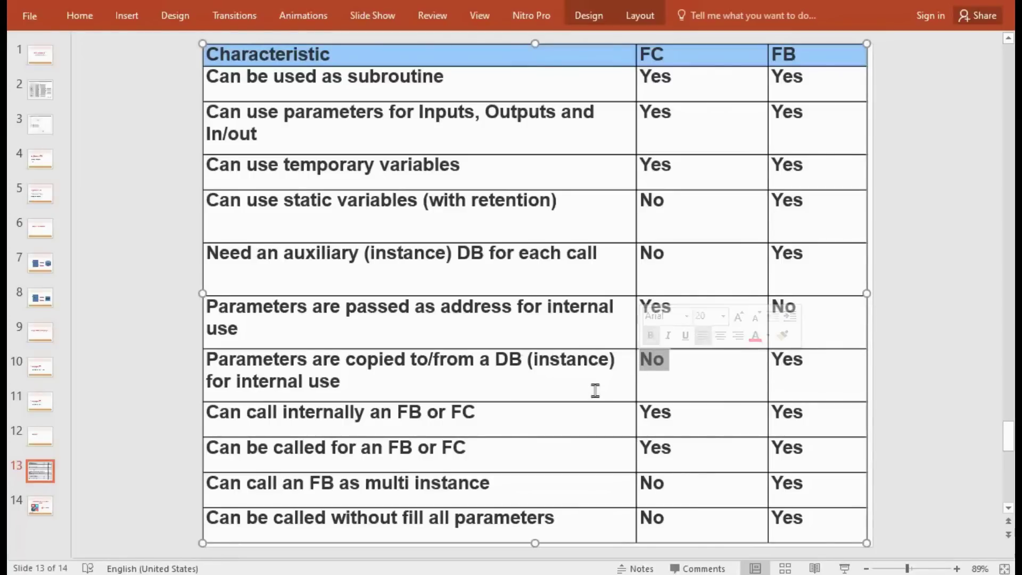
click(486, 410)
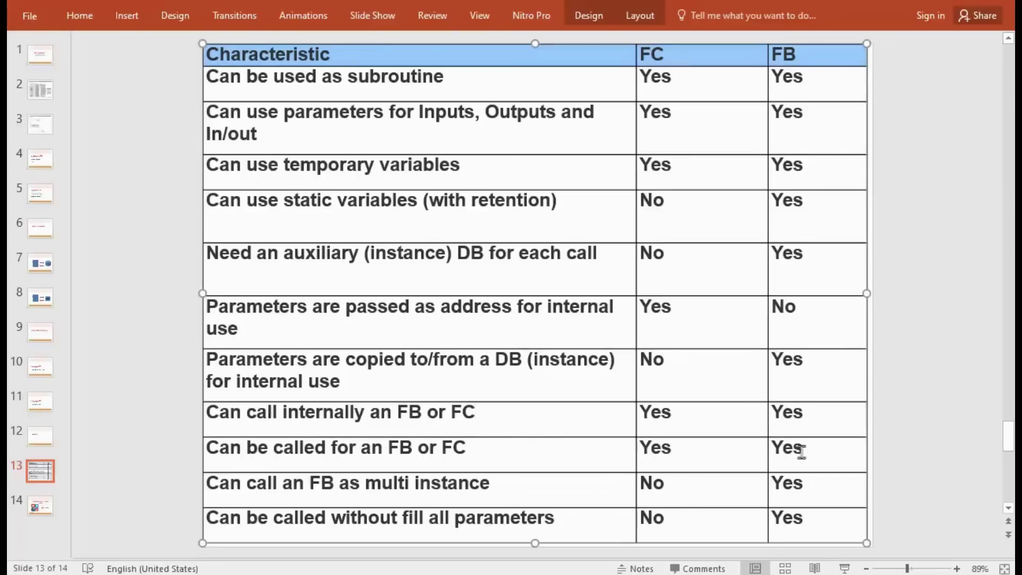
drag(802, 451, 679, 448)
click(266, 486)
Step: Highlight the multi-instance and missing-parameter rows, then show final slide 14
drag(812, 487, 779, 487)
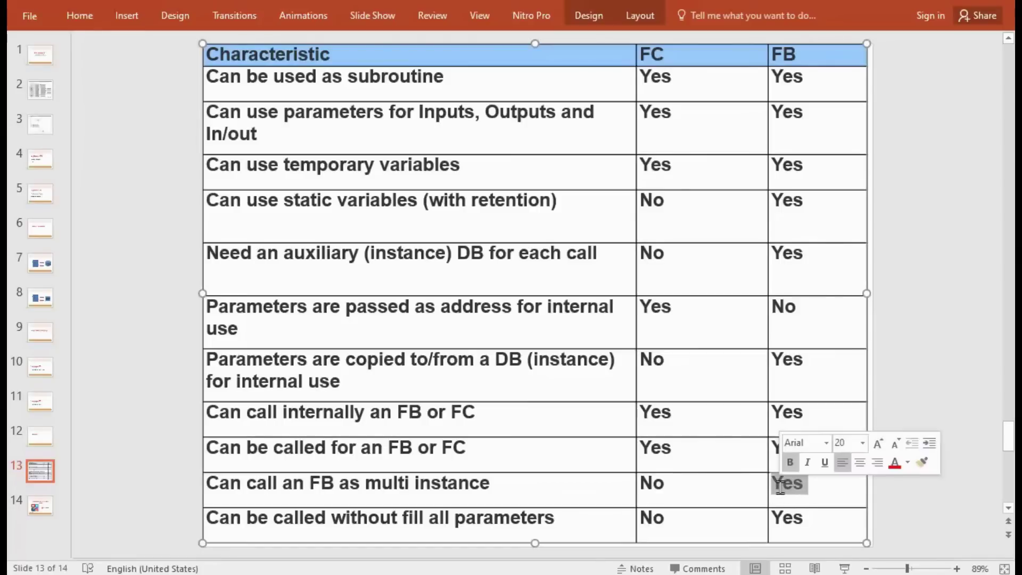
click(298, 519)
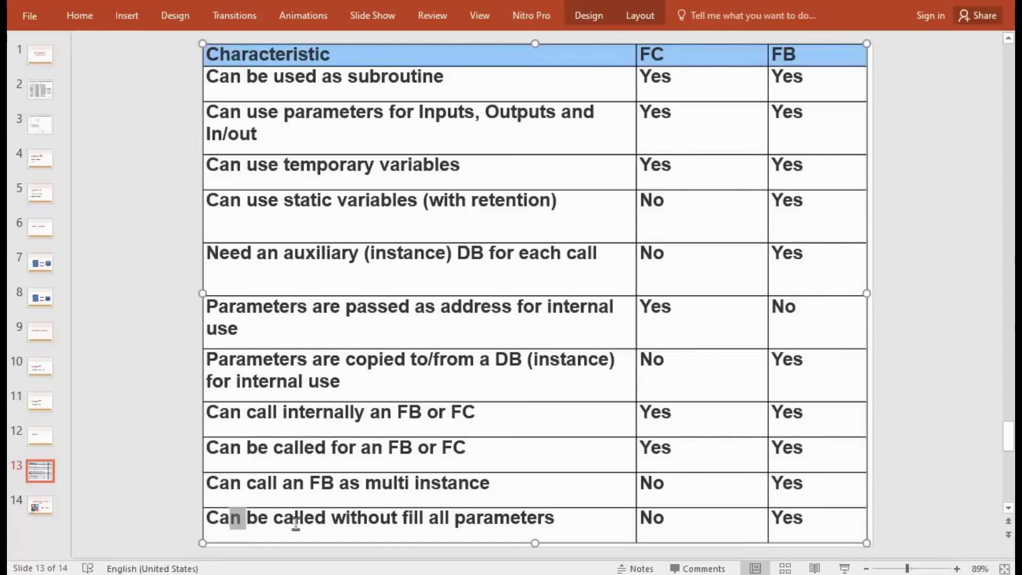
drag(229, 517, 544, 525)
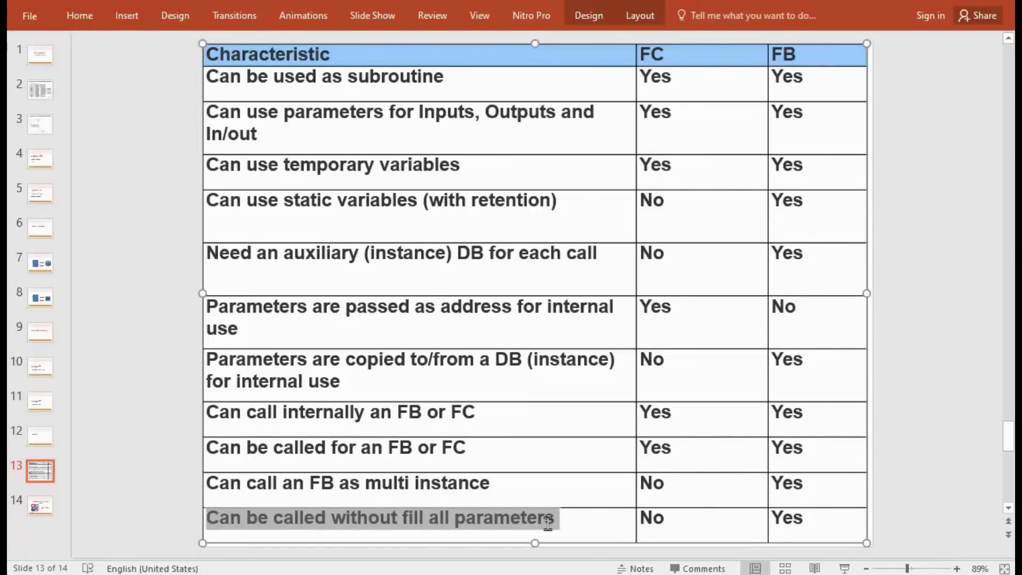
drag(802, 518, 773, 519)
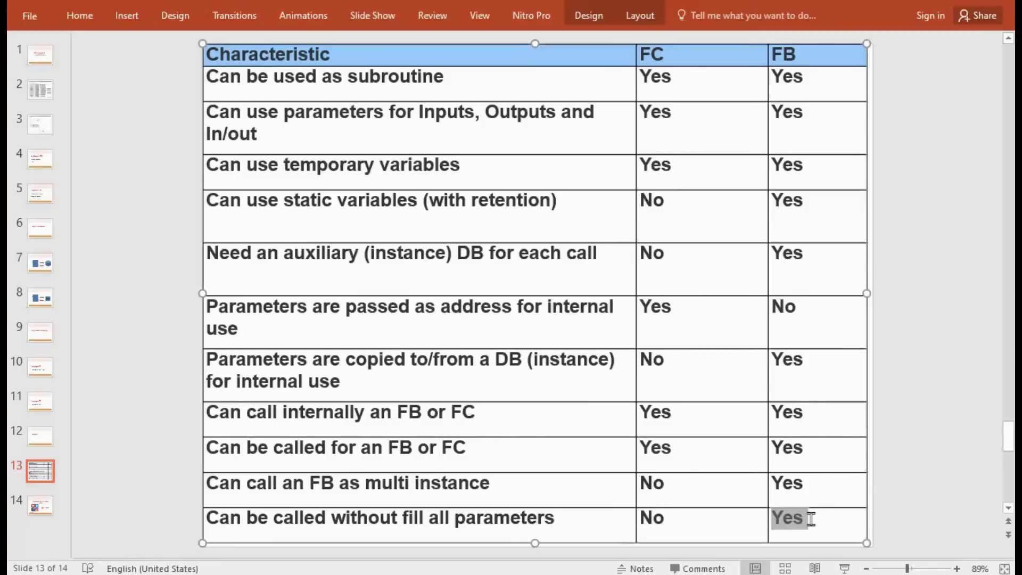
drag(683, 525, 643, 519)
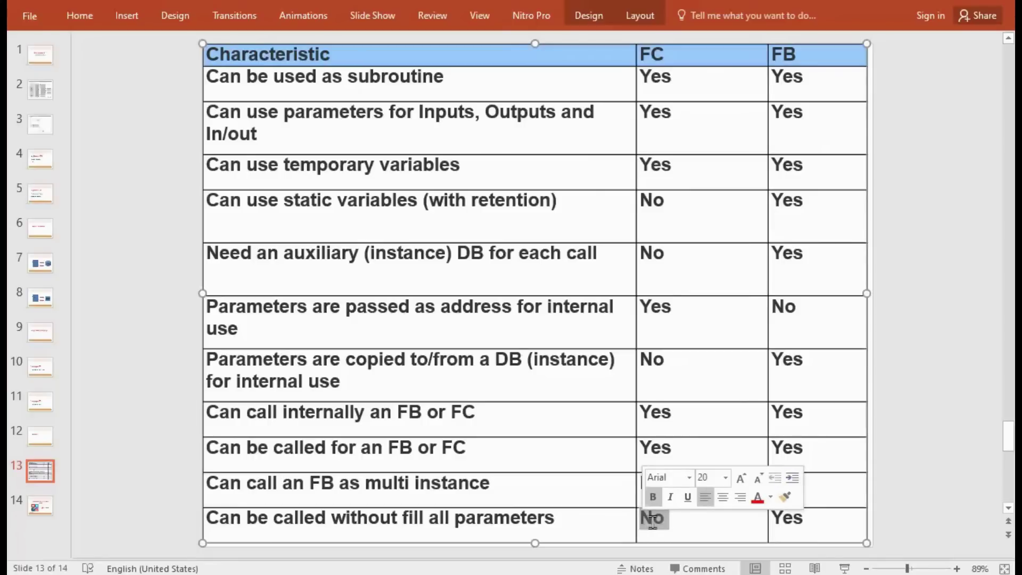
click(580, 497)
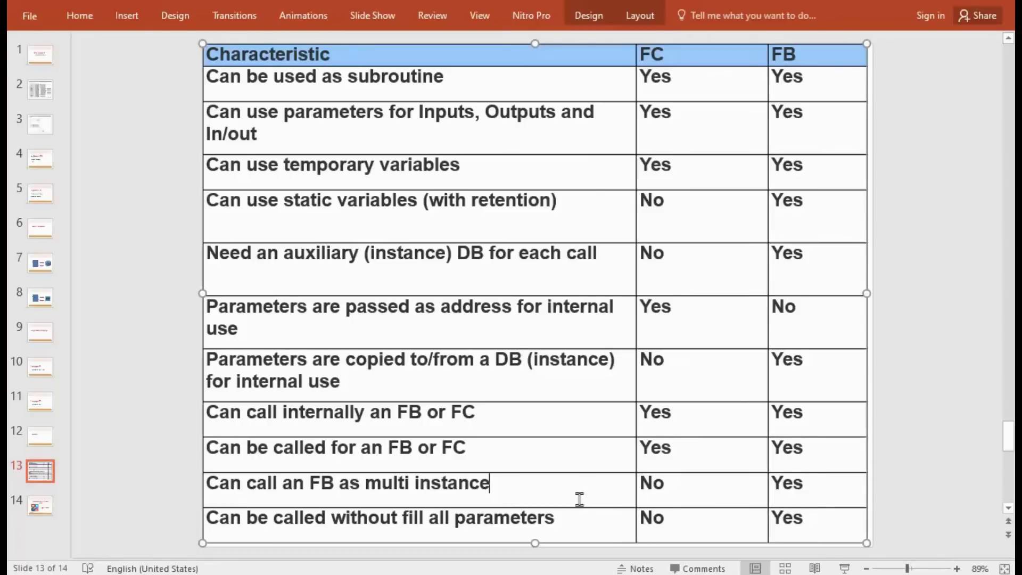
click(38, 507)
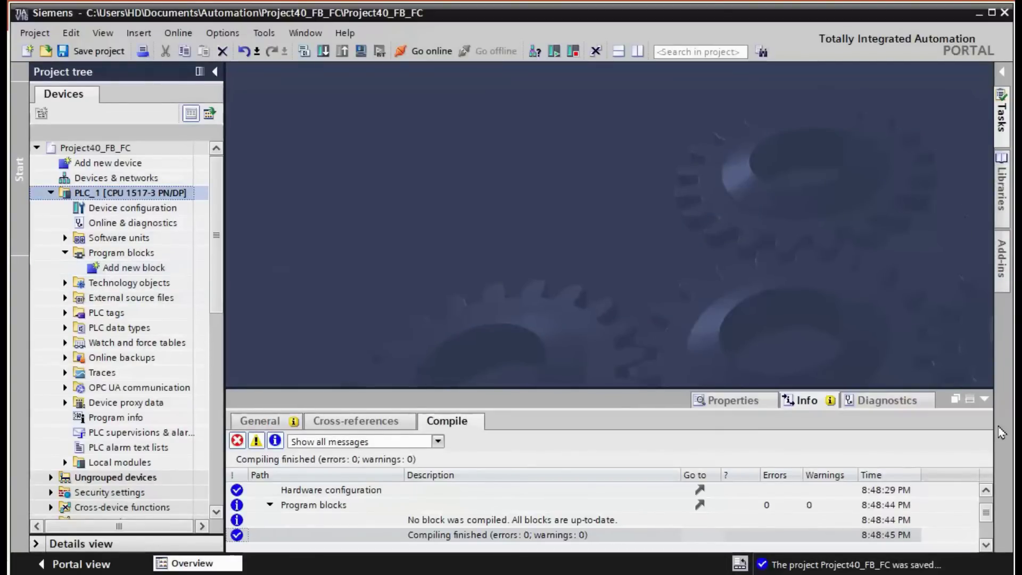
Step: Hide the compile messages and add the Main organization block OB1
click(983, 399)
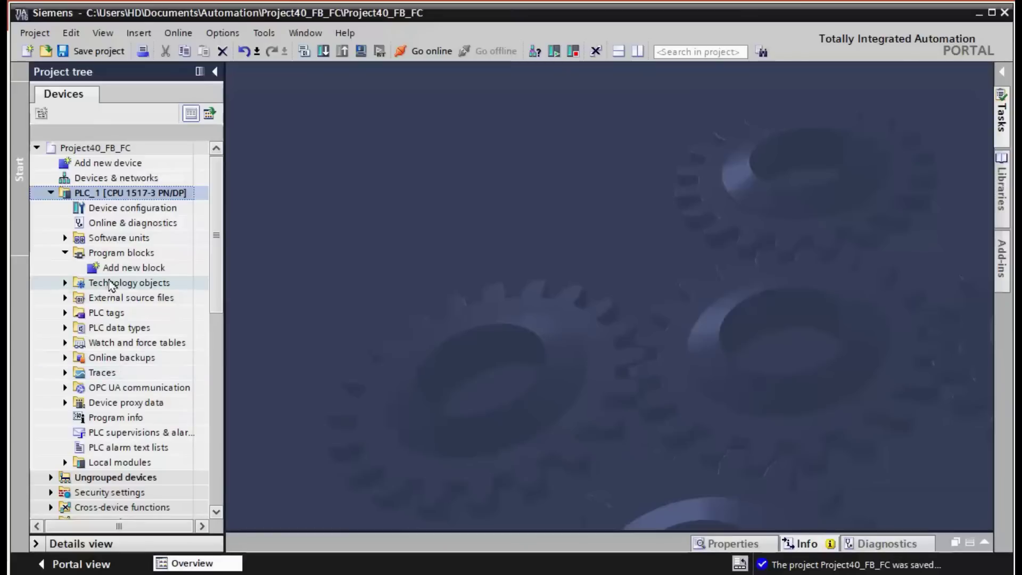
double_click(112, 270)
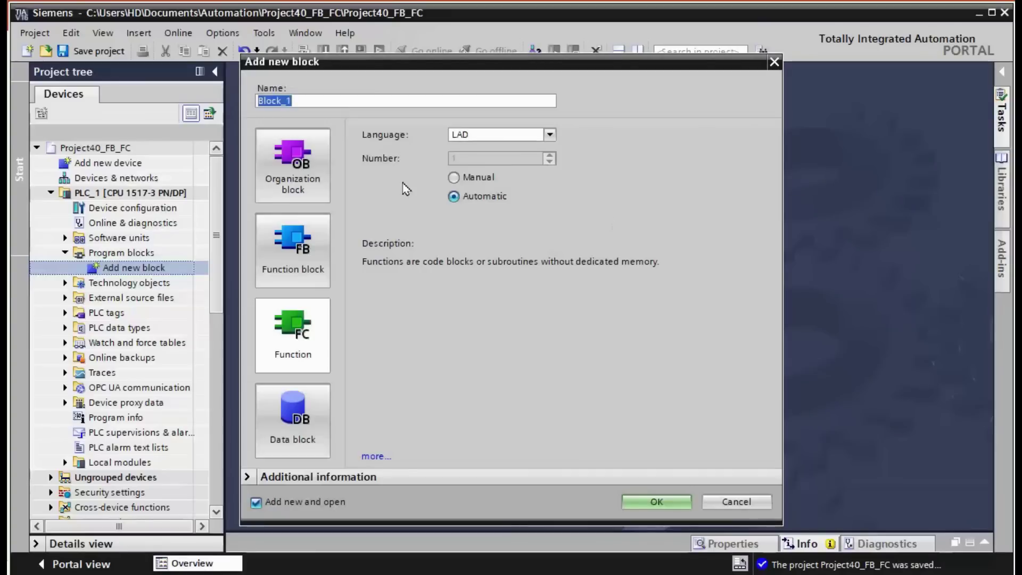
click(314, 167)
click(657, 501)
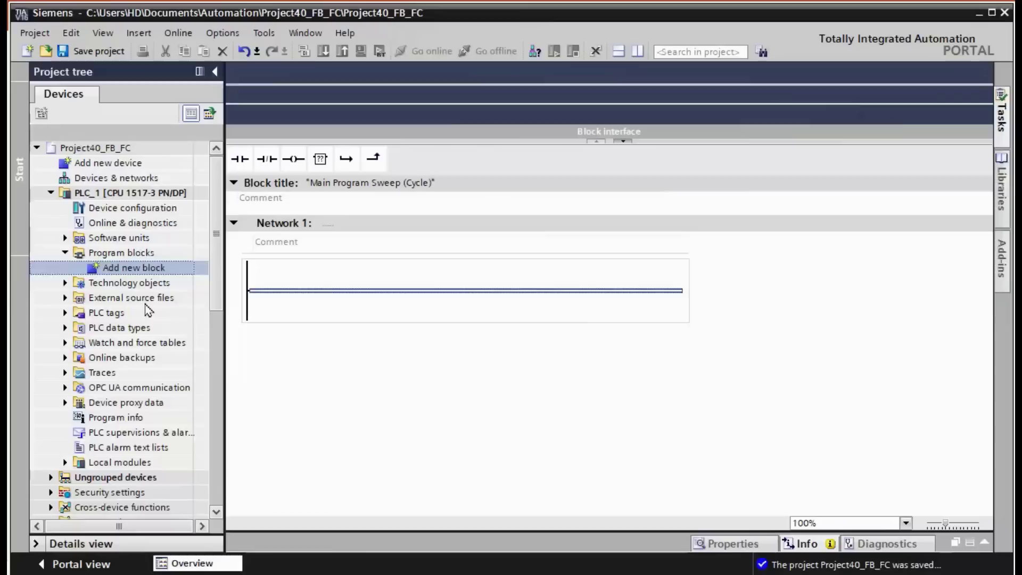
Step: Create function Block_1 [FC1], then function block Block_2 [FB1]
double_click(130, 269)
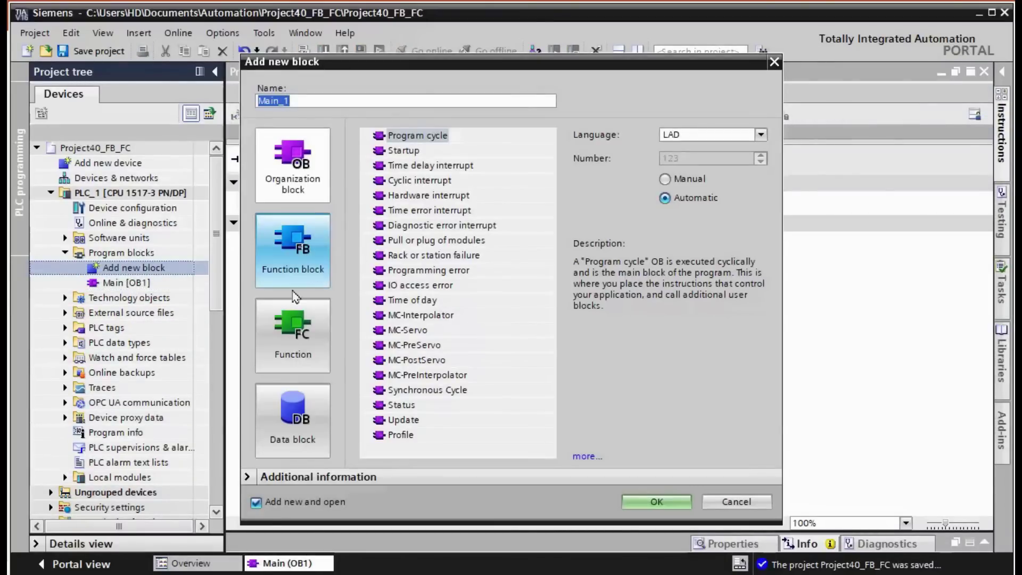
click(289, 323)
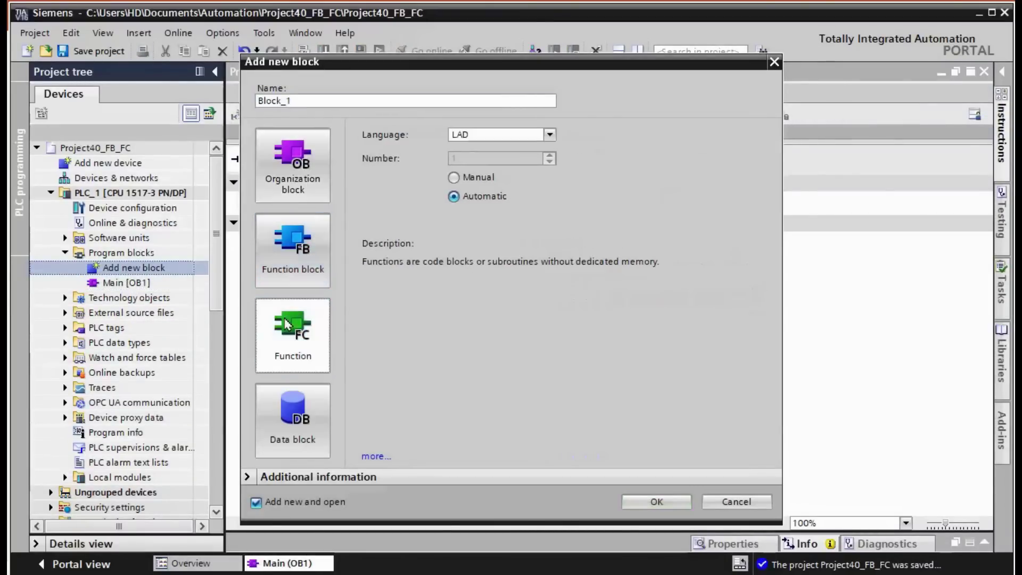
click(656, 501)
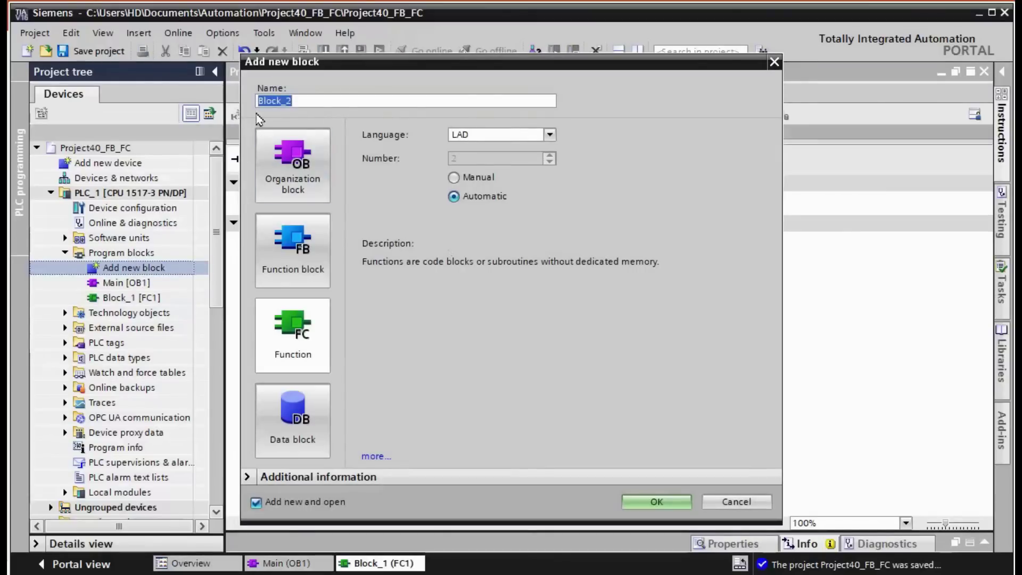
click(304, 251)
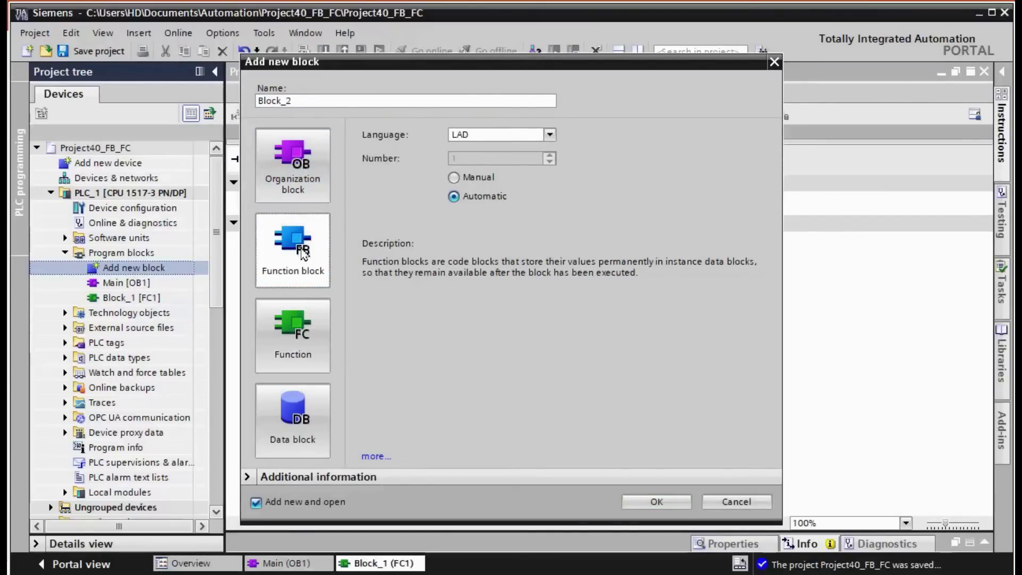
click(656, 502)
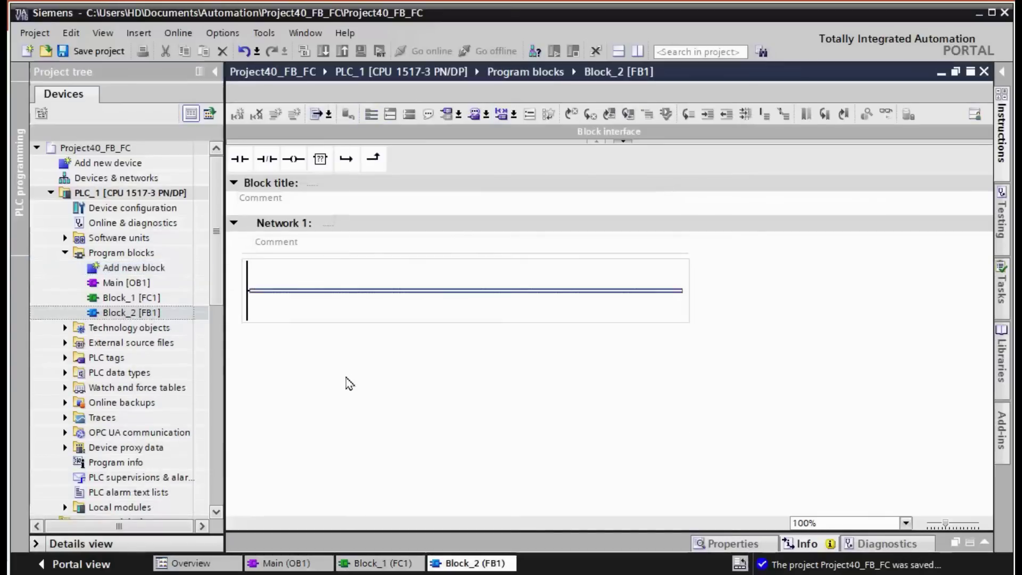
Step: In Block_2's expanded interface, declare Bool inputs e1 and e2 and Bool output a1
click(623, 142)
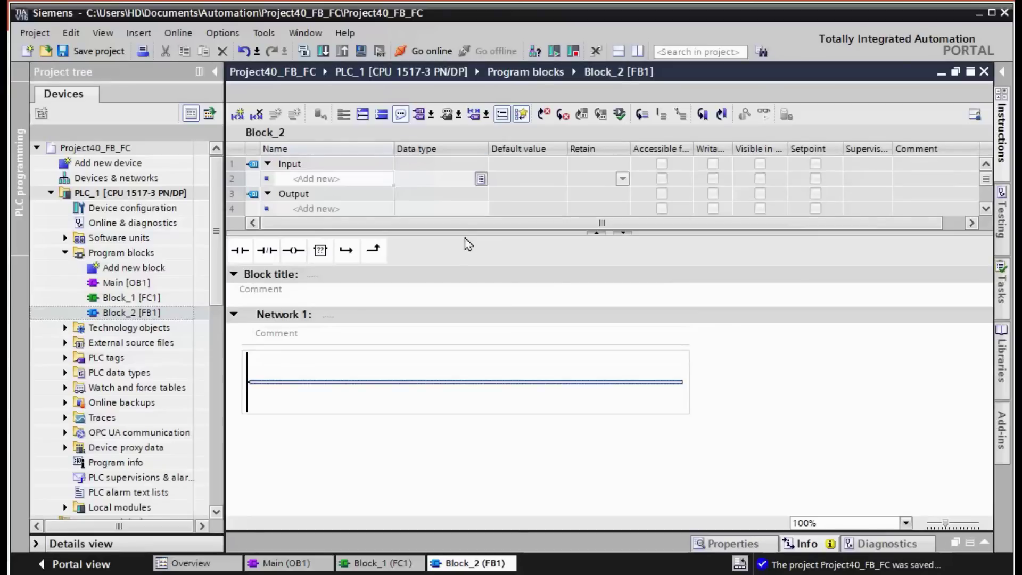
drag(466, 233, 471, 297)
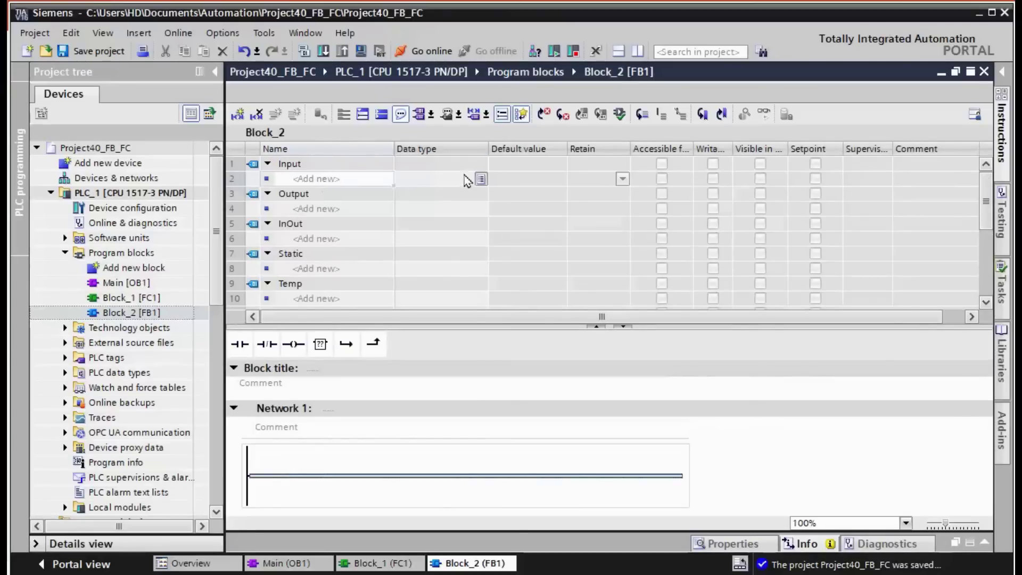
click(305, 181)
text(e1)
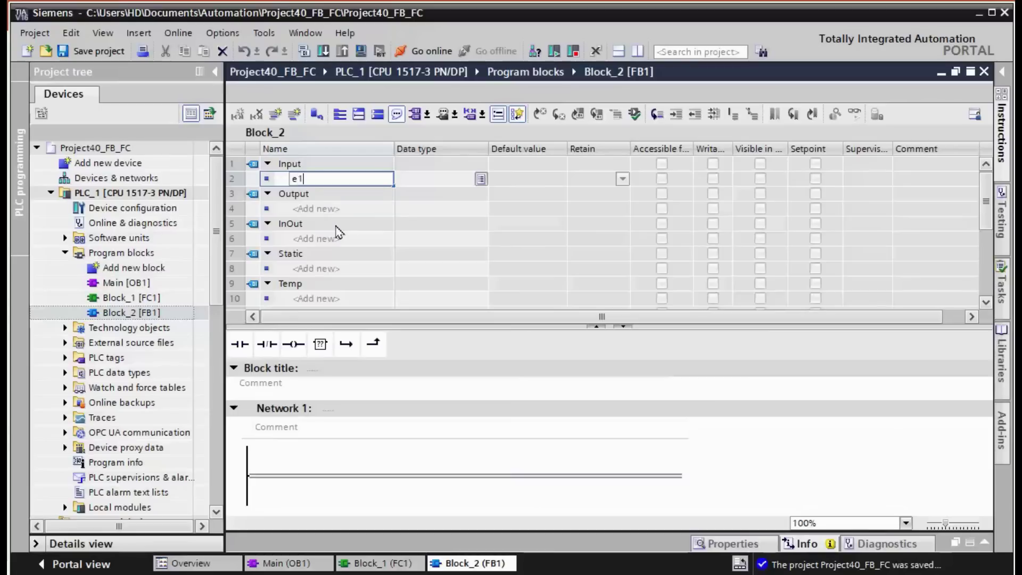
key(Return)
text(e)
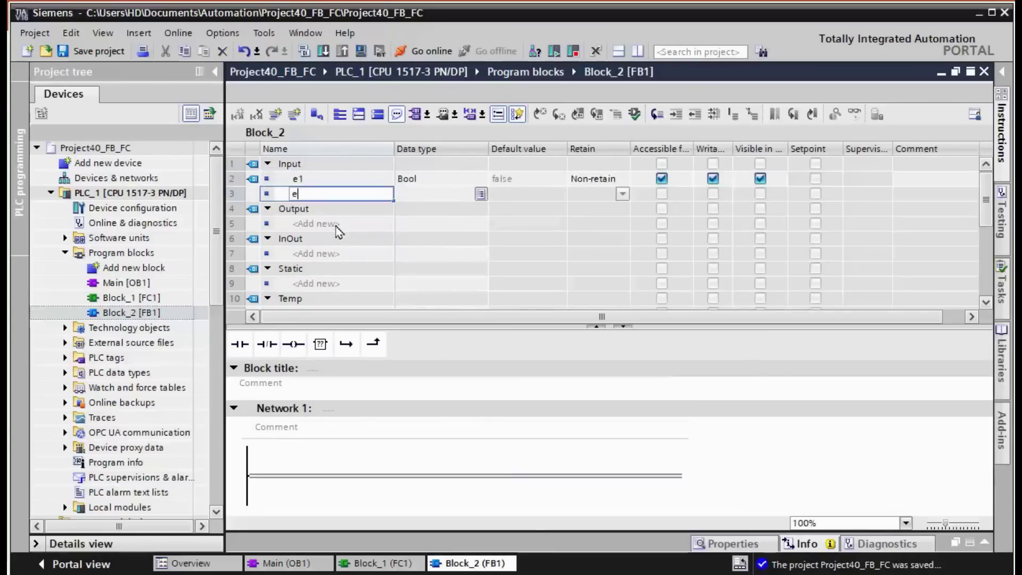
text(2)
key(Return)
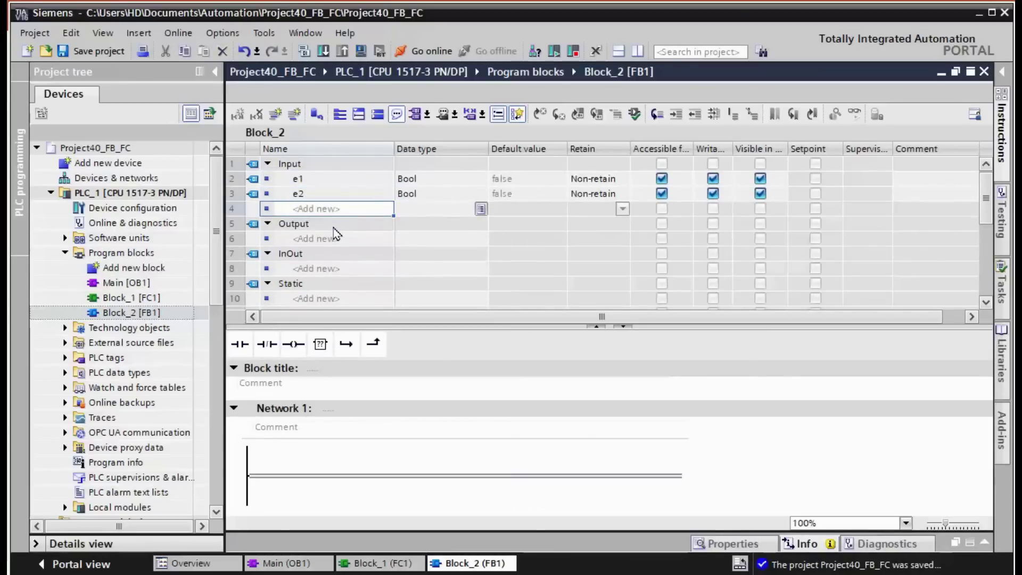
click(318, 238)
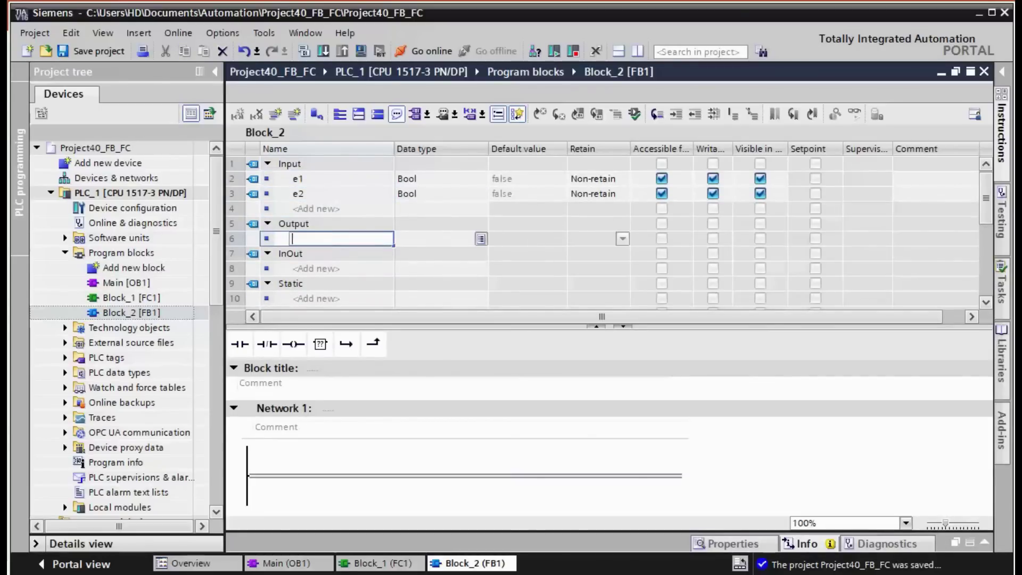
text(a1)
key(Return)
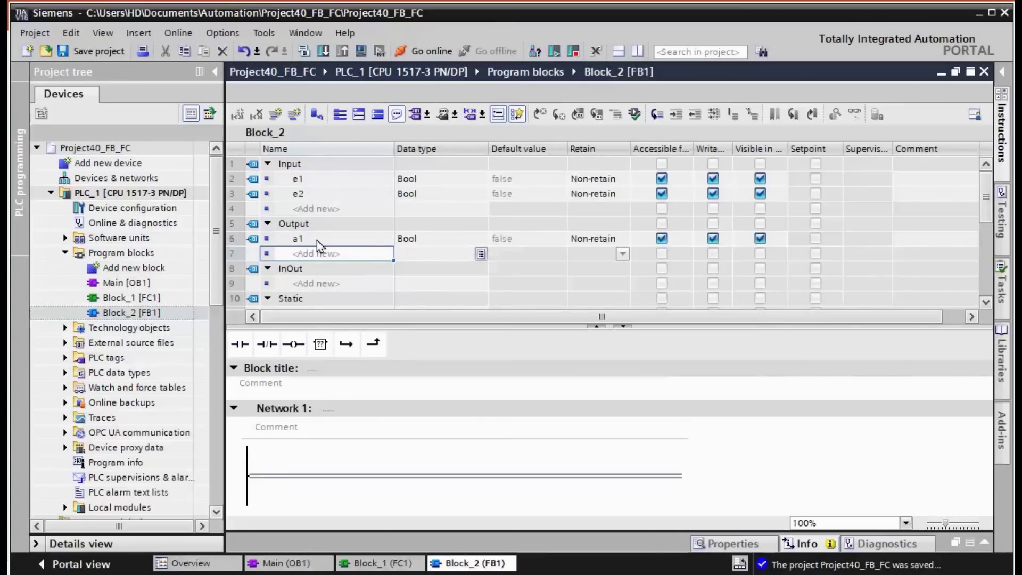
scroll(316, 244, down, 1)
scroll(284, 193, up, 1)
Step: Insert two normally open contacts and an output coil into Block_2's Network 1
click(348, 477)
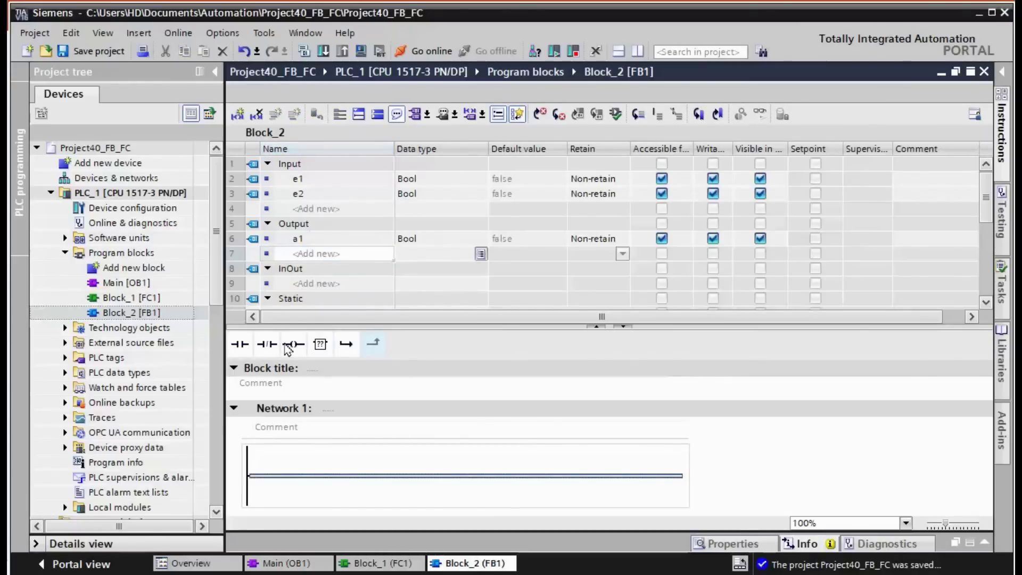
drag(237, 349, 239, 351)
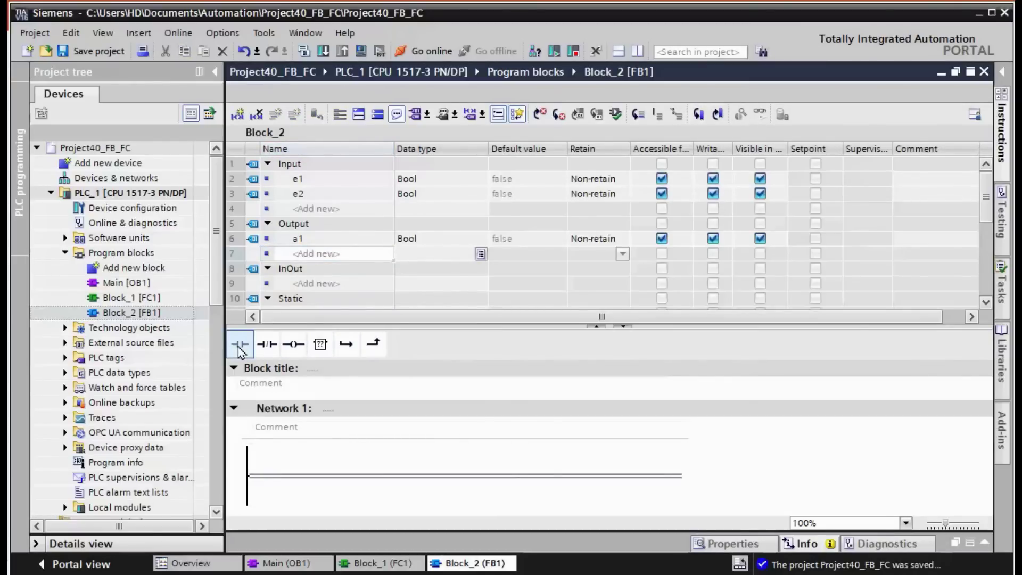
click(239, 352)
click(240, 352)
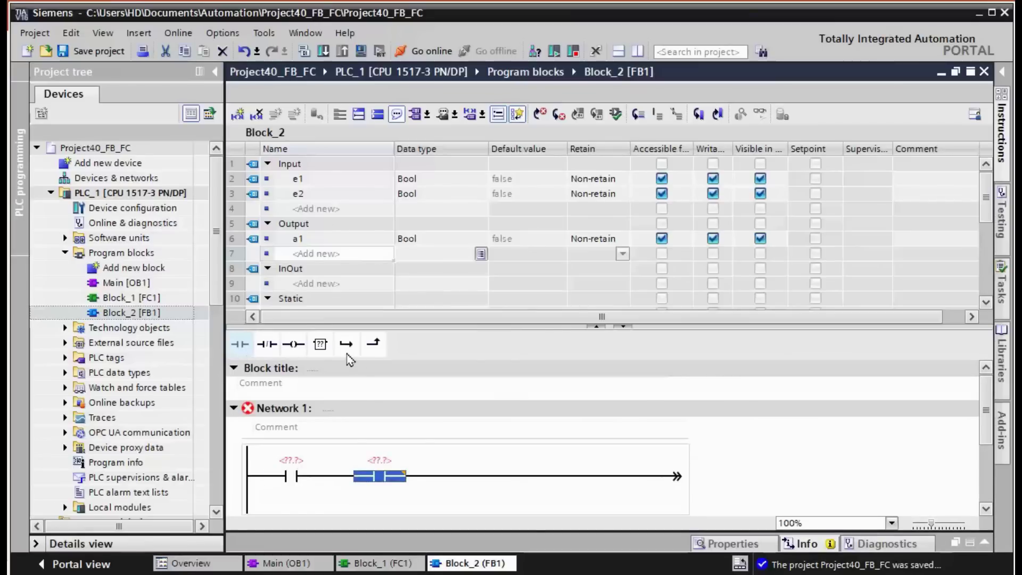
click(293, 343)
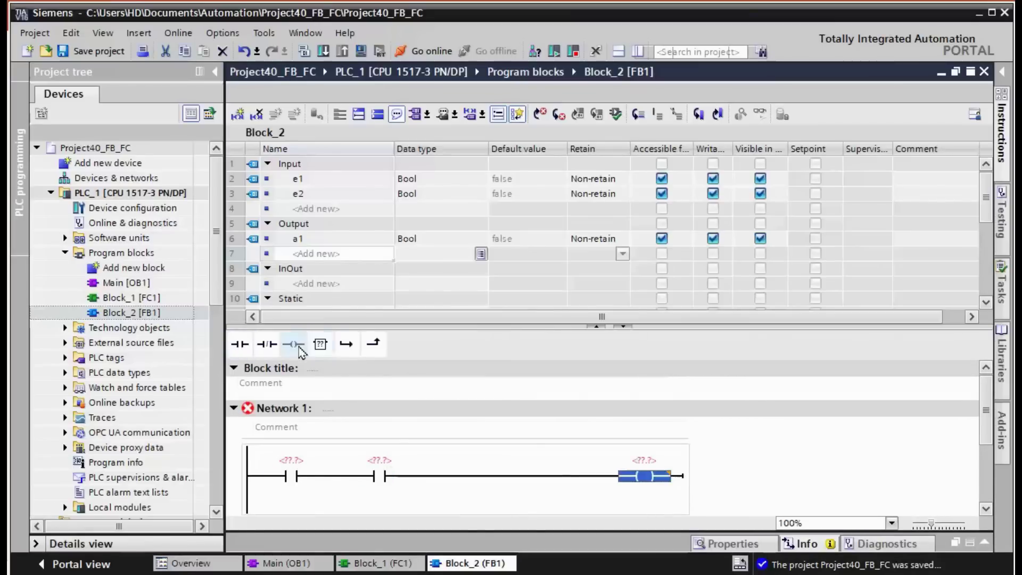
Step: Assign operands #e1 and #e2 to the contacts and #a1 to the coil
click(304, 461)
text(e)
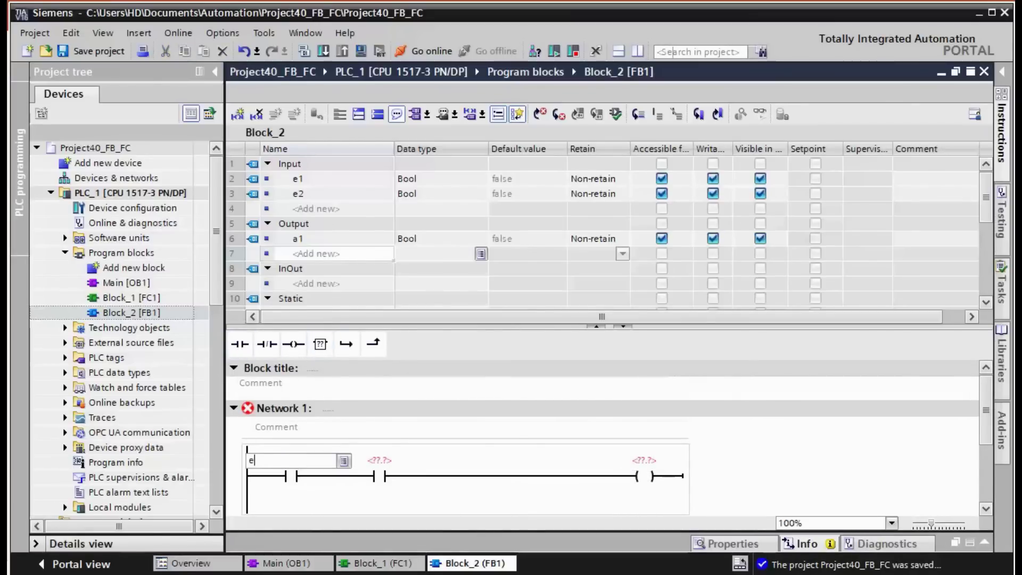
text(1)
key(Return)
key(Tab)
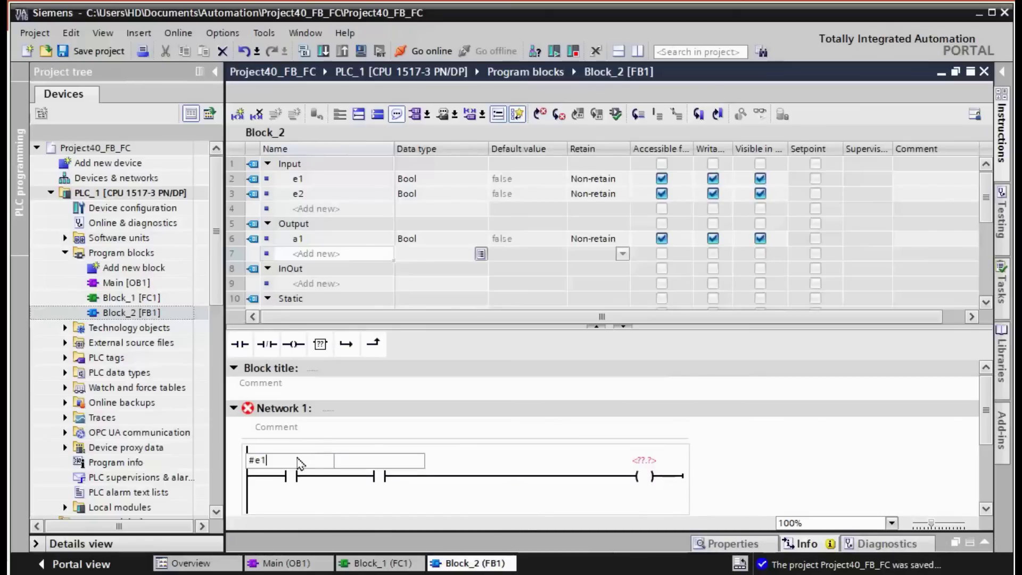
key(Return)
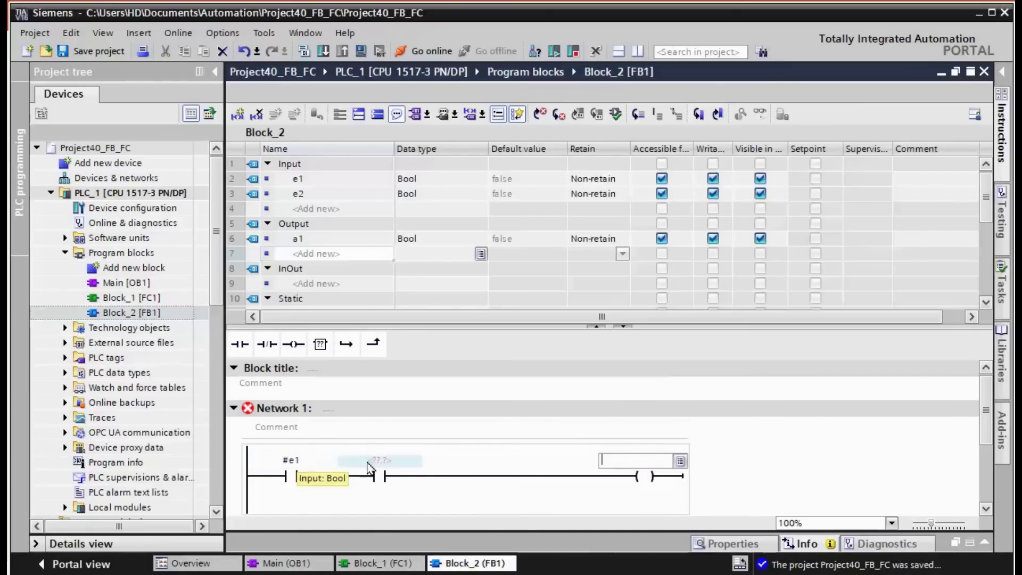
click(387, 462)
text(e)
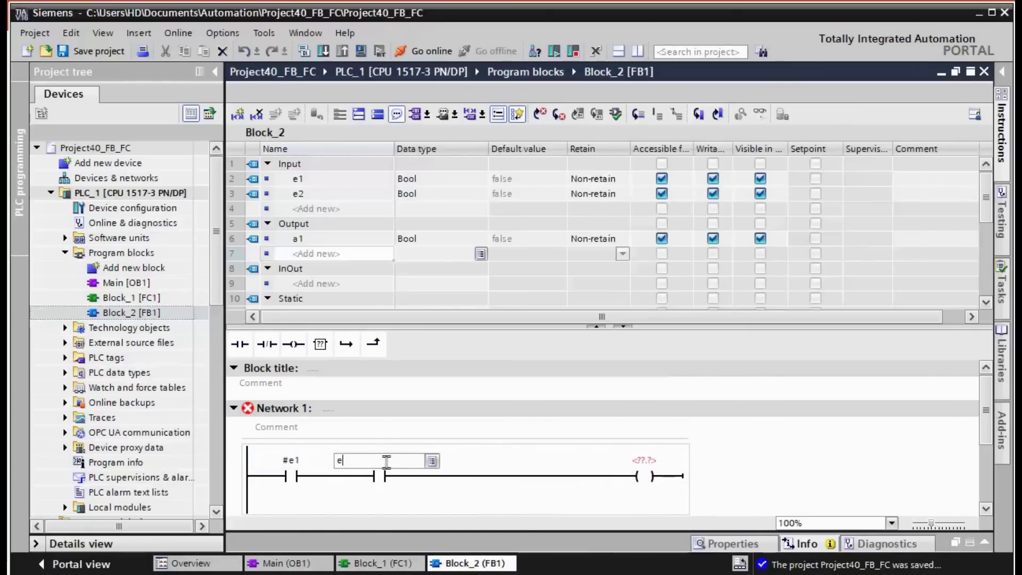
text(2)
key(Return)
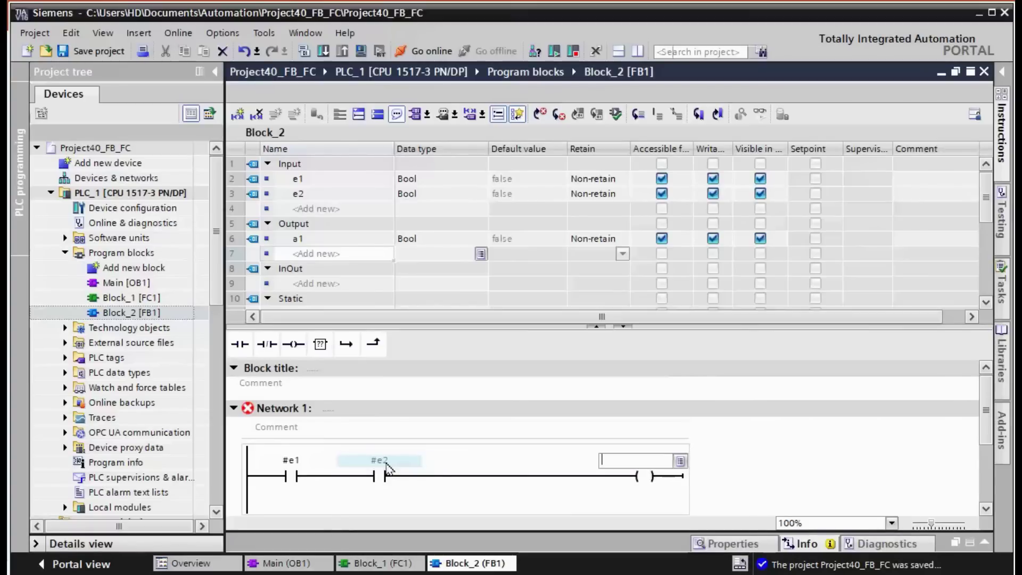
text(a1)
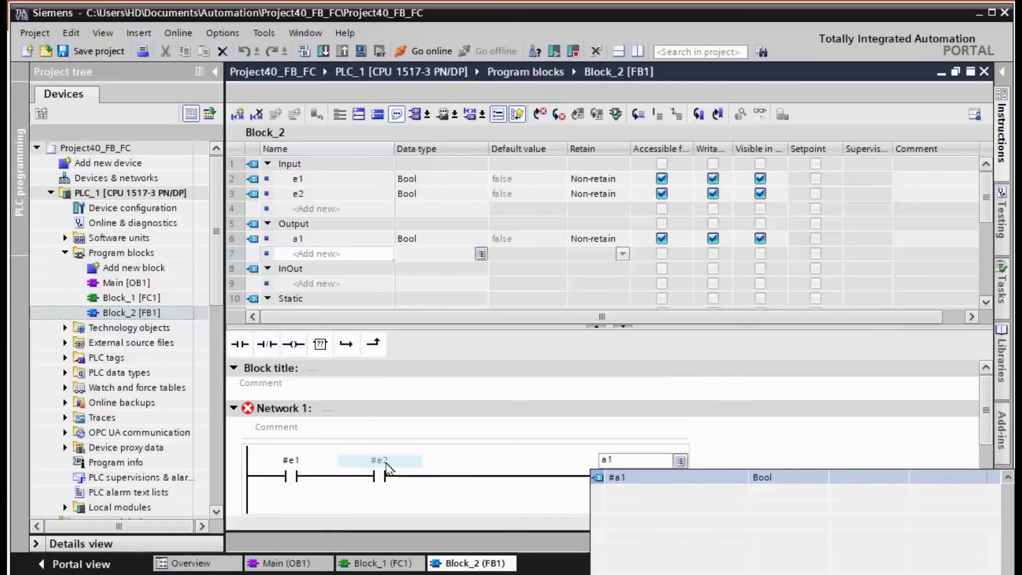
key(Return)
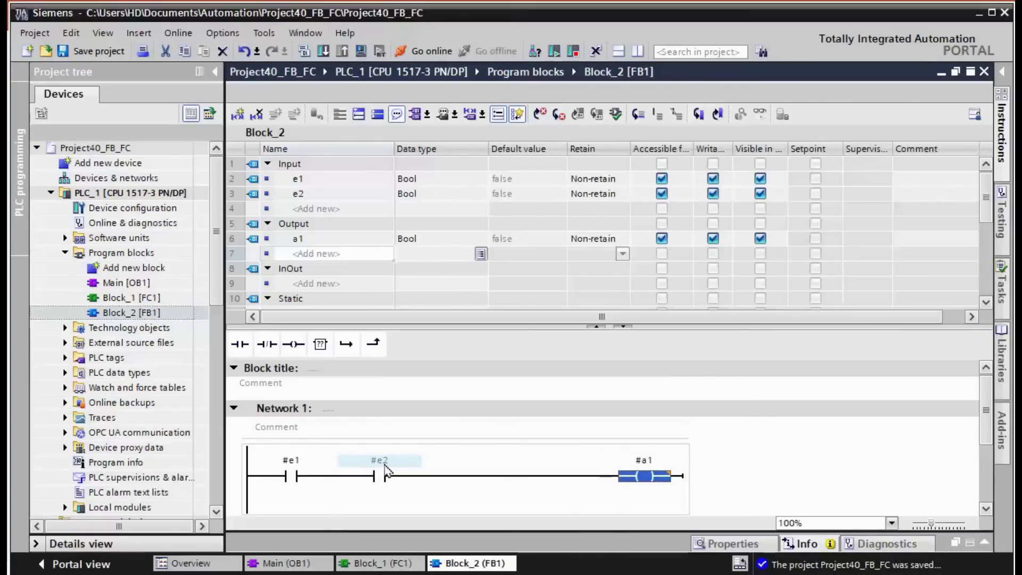
click(763, 453)
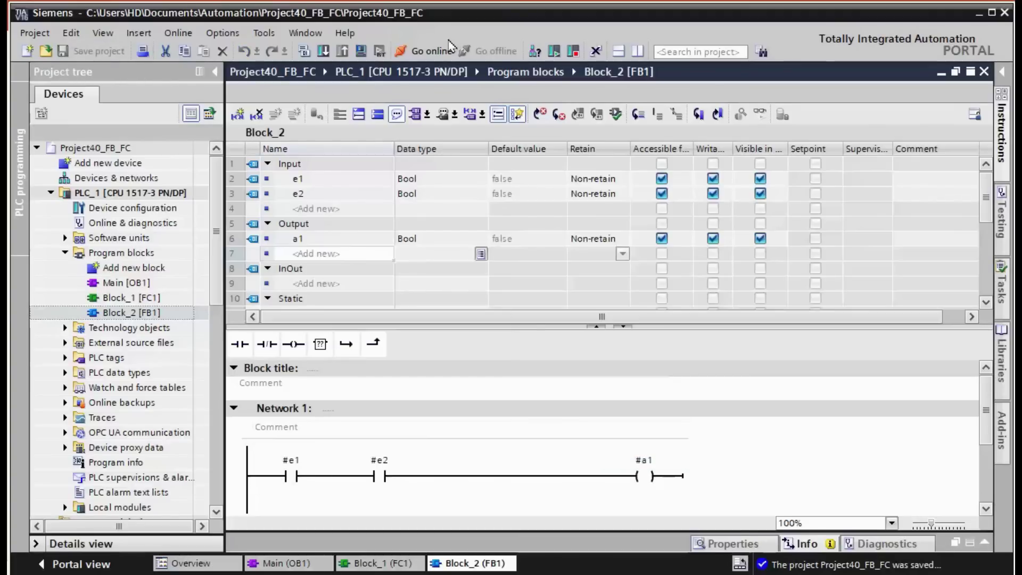
Step: Compile Block_2 [FB1] with zero errors and hide the compile results
click(305, 50)
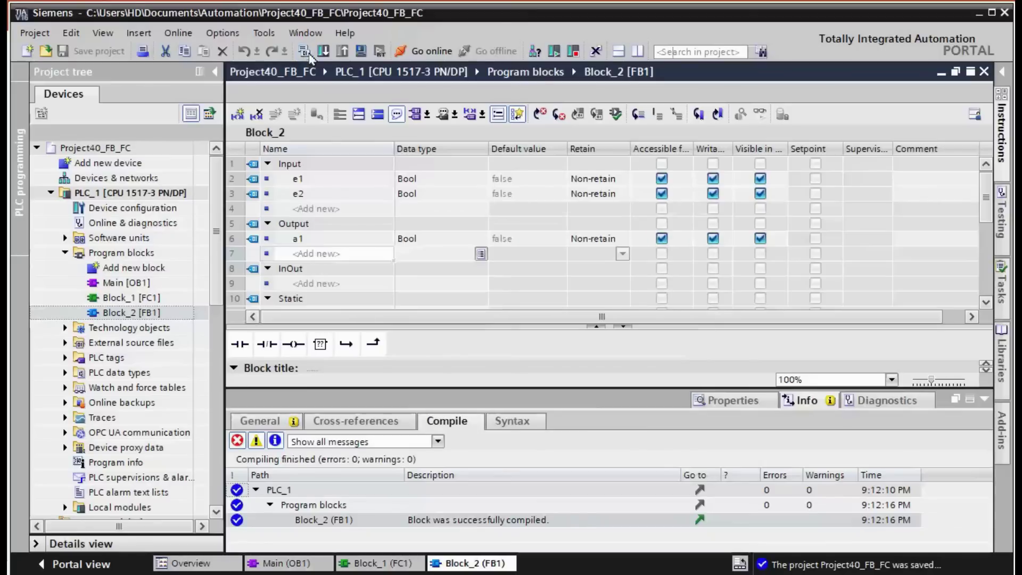
click(983, 399)
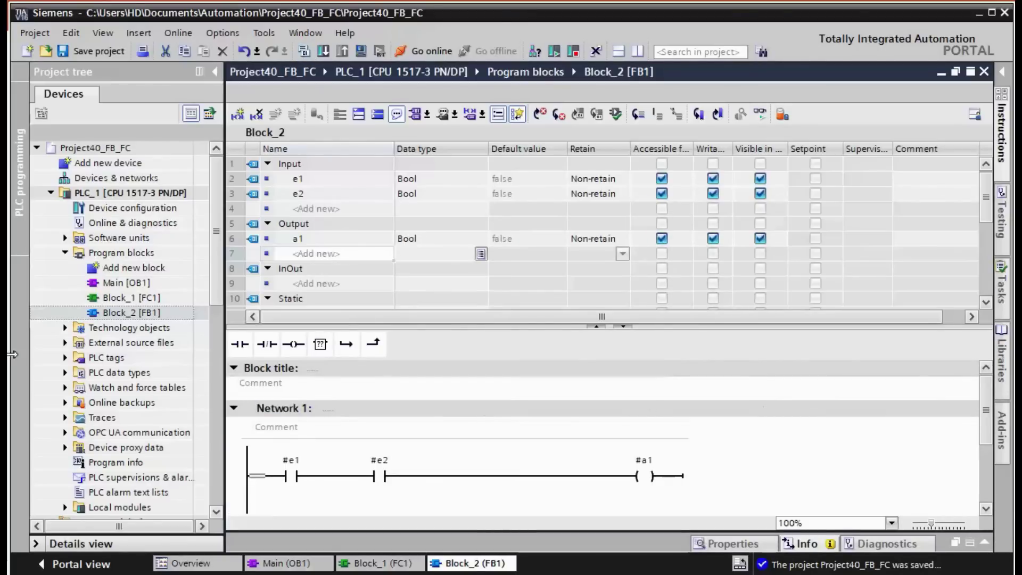
Step: Open Block_1 [FC1] and declare Bool inputs e1, e2 and Bool output a1
double_click(120, 297)
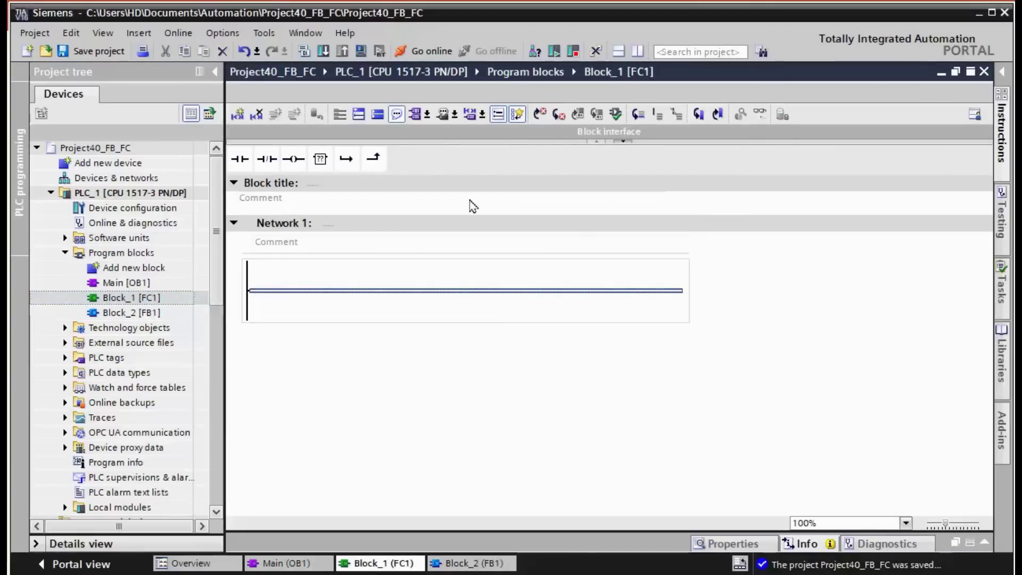
click(623, 141)
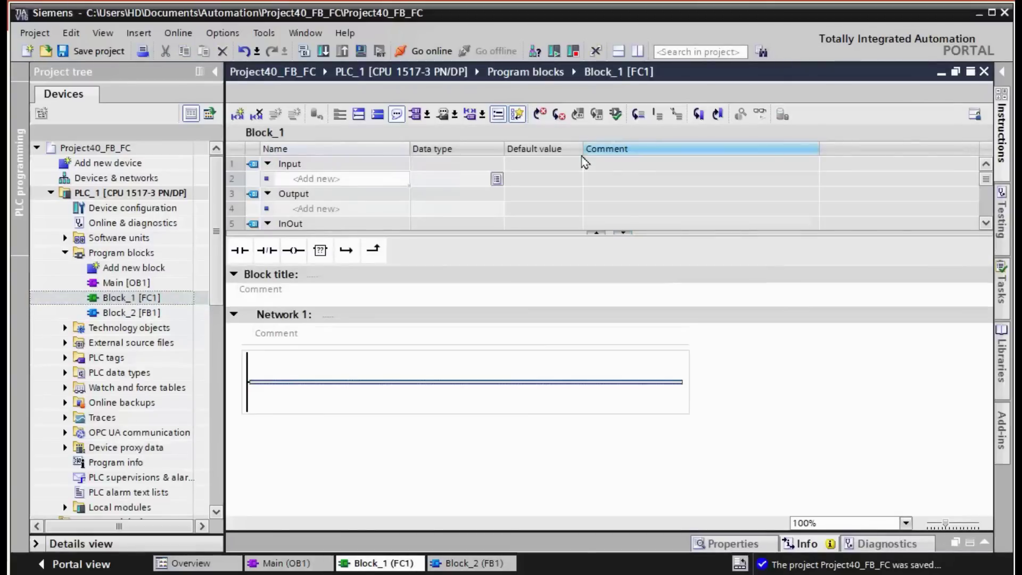
click(316, 178)
text(e1)
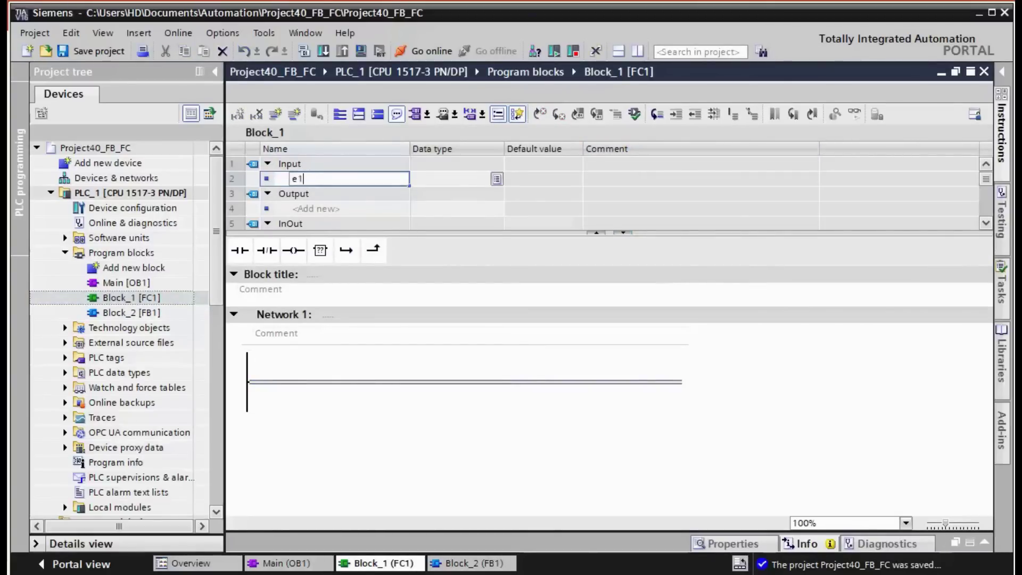
key(Return)
text(e)
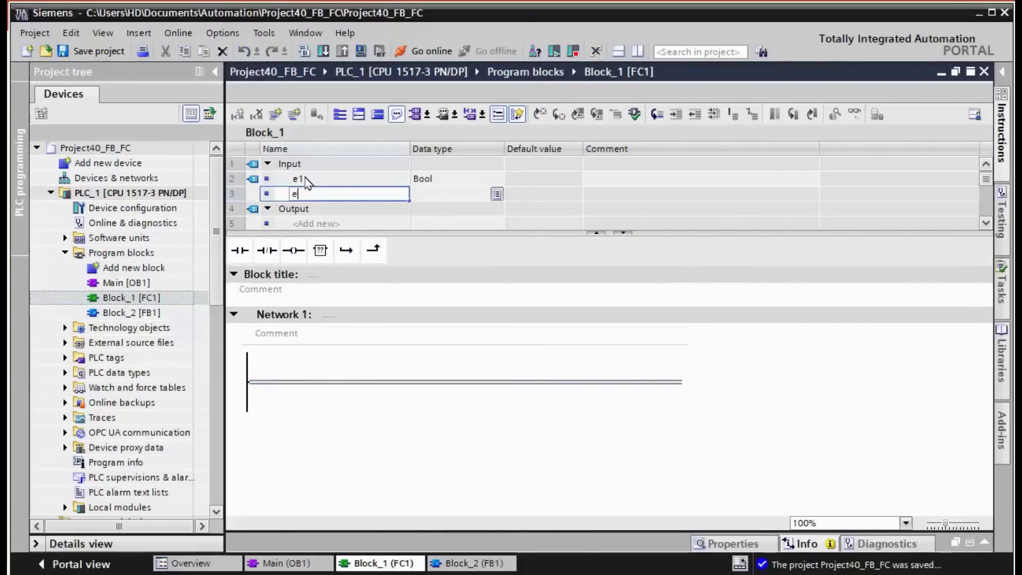
text(2)
key(Return)
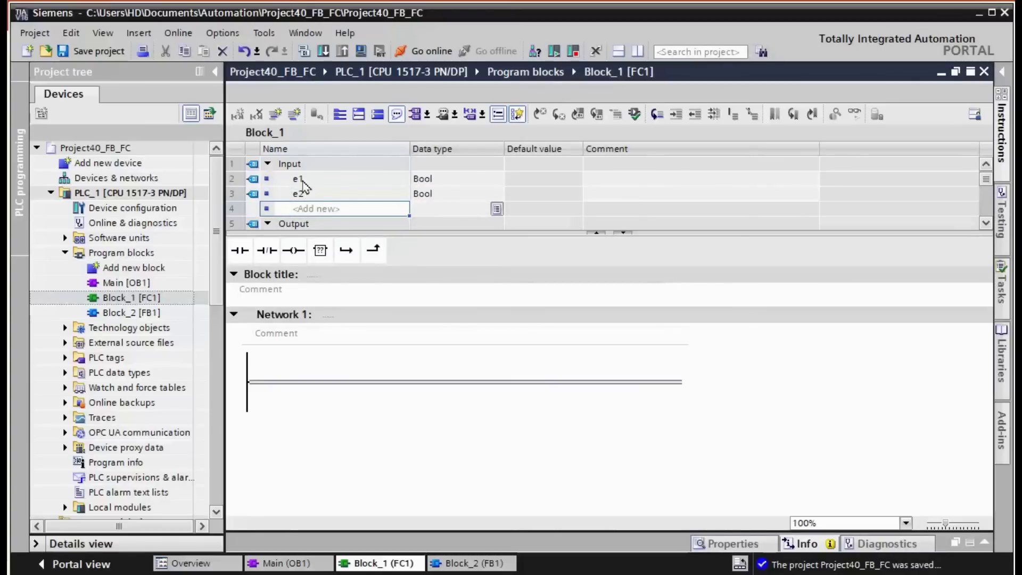
scroll(304, 185, down, 2)
click(307, 194)
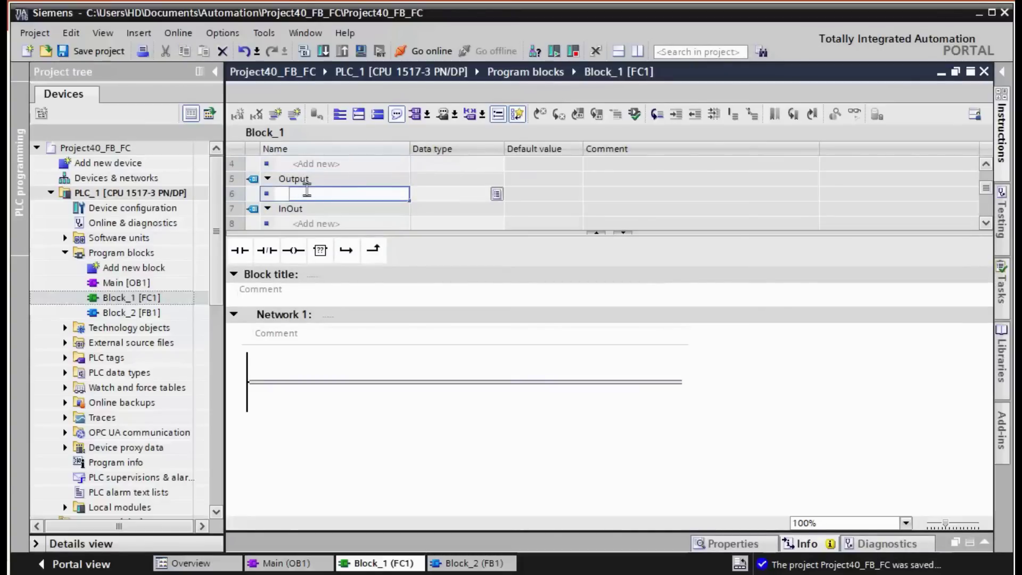
text(a1)
key(Return)
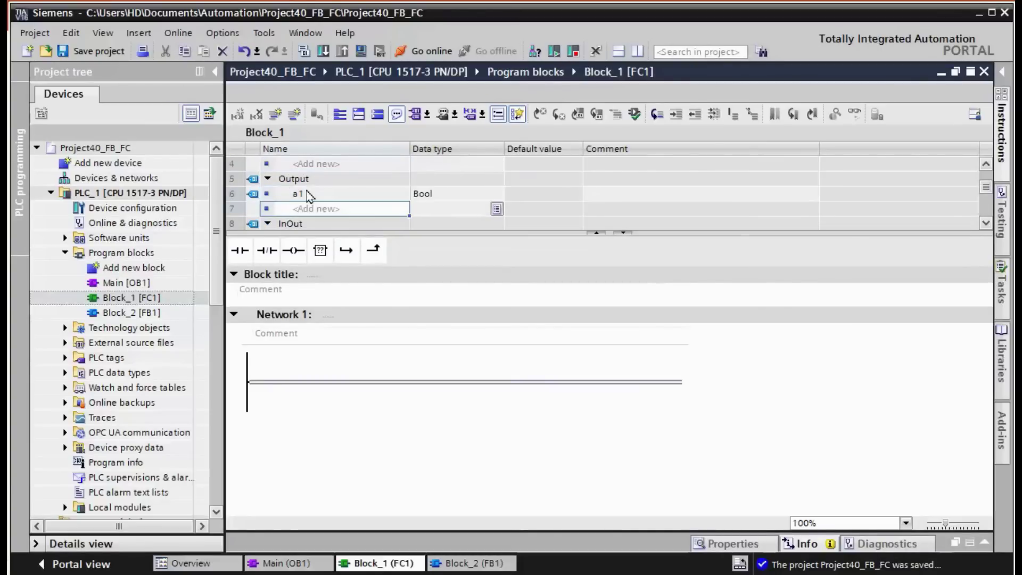
Step: Add series contacts #e1, #e2 and coil #a1 to Block_1's Network 1
click(300, 386)
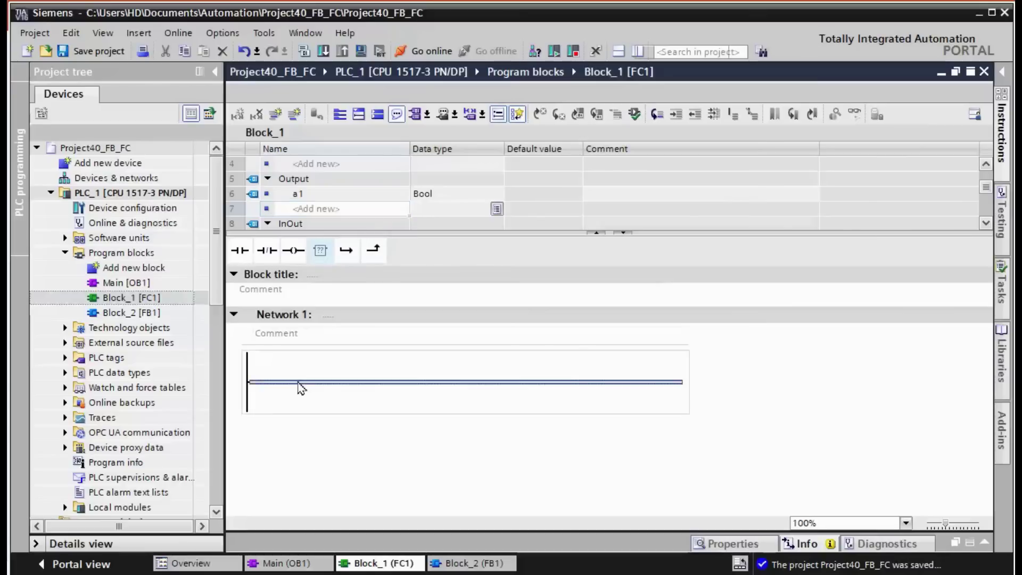
click(239, 250)
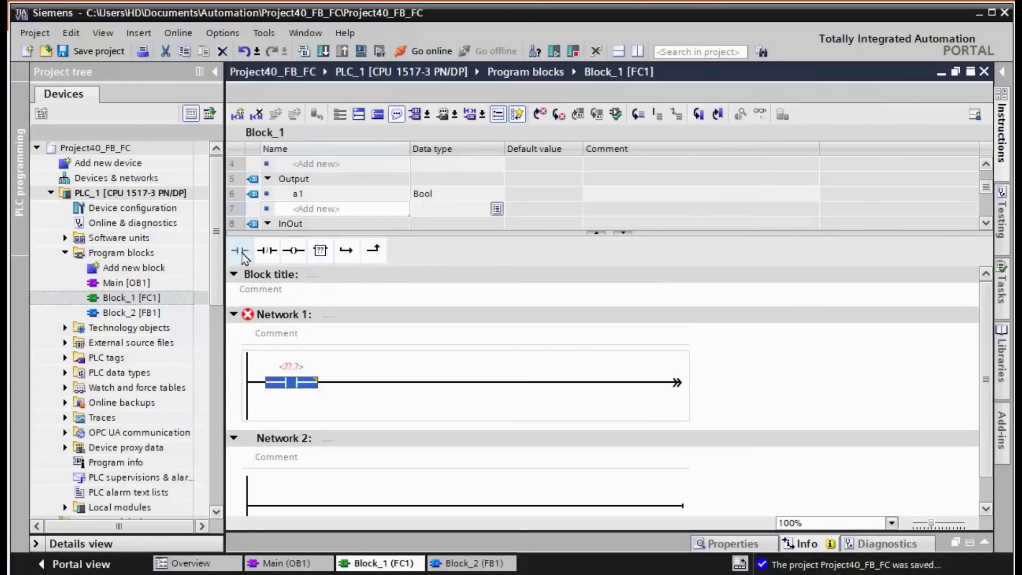
click(293, 251)
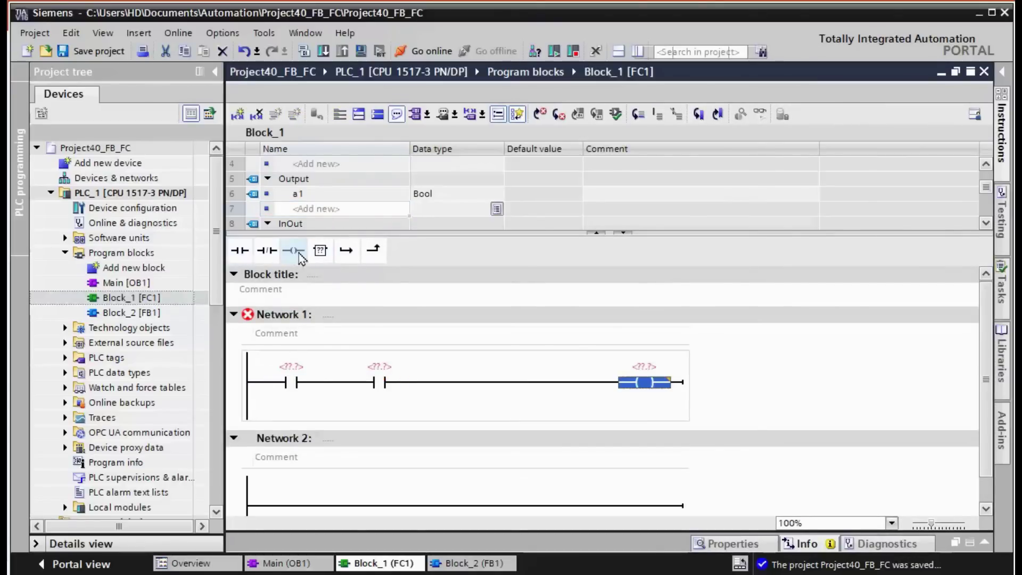
click(315, 360)
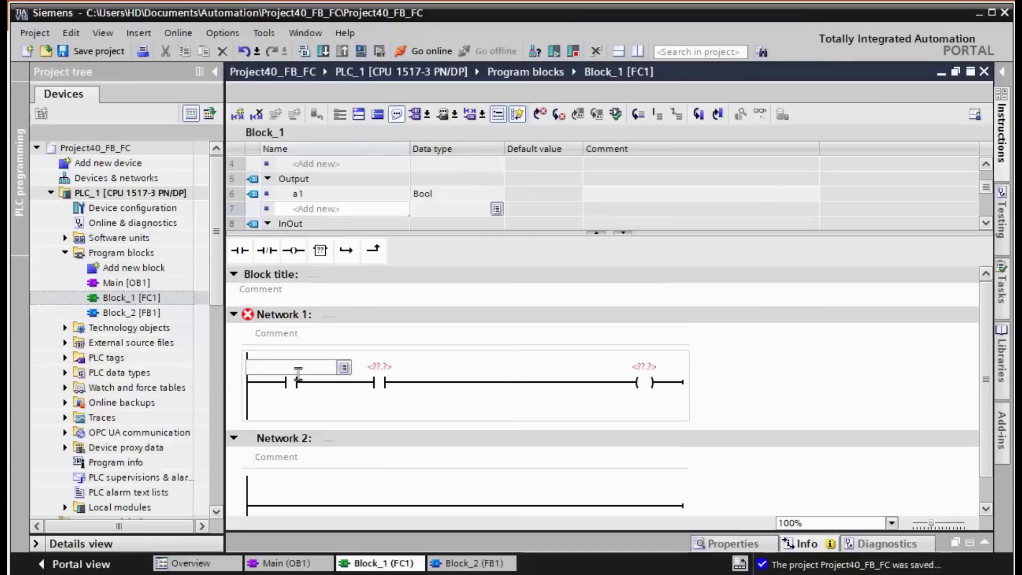
text(e1)
key(Return)
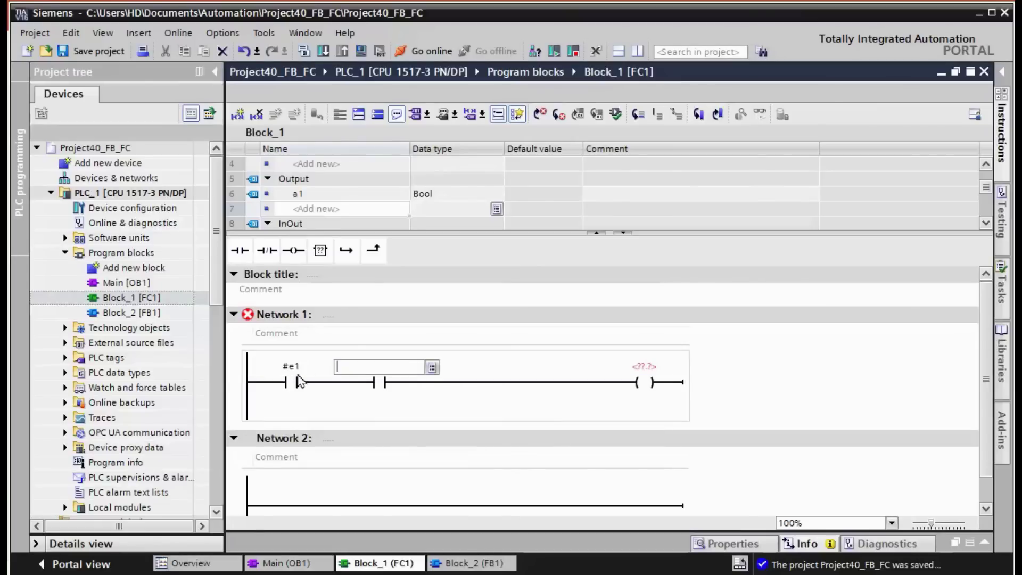
text(e2)
key(Return)
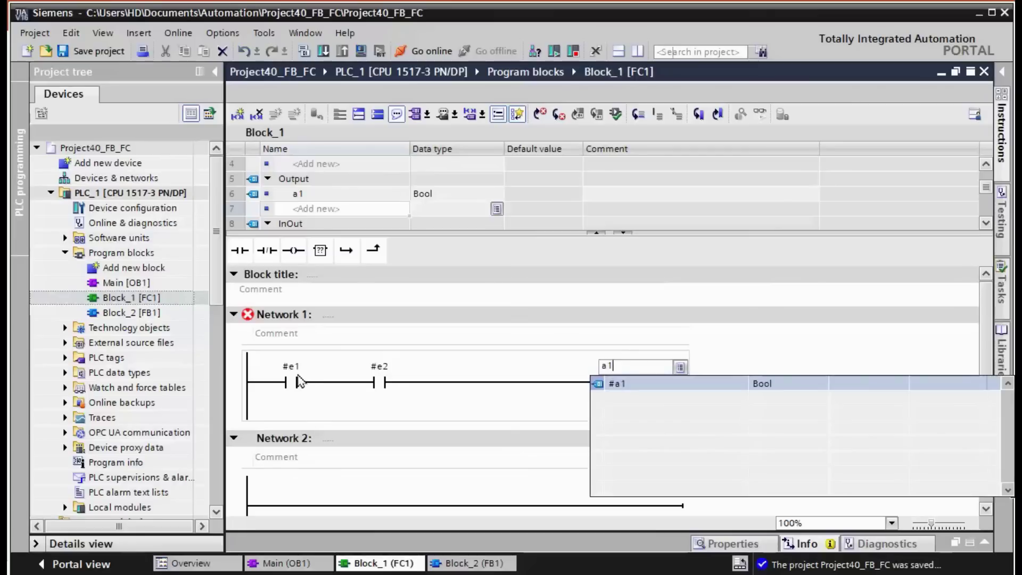
text(a1)
key(Return)
key(Return)
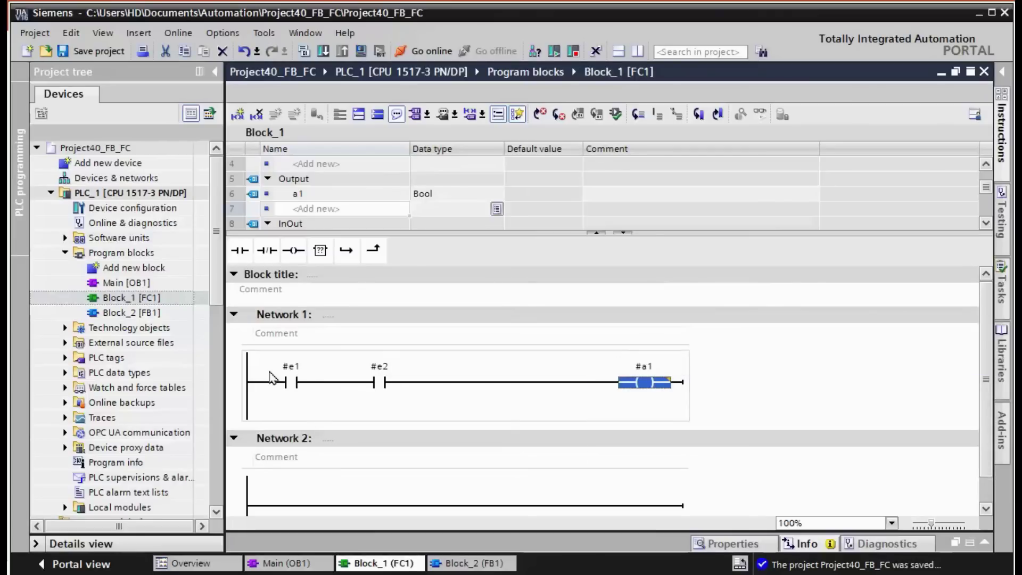
Step: Compile Block_1 [FC1], hide the compile results, and open Main [OB1]
click(90, 51)
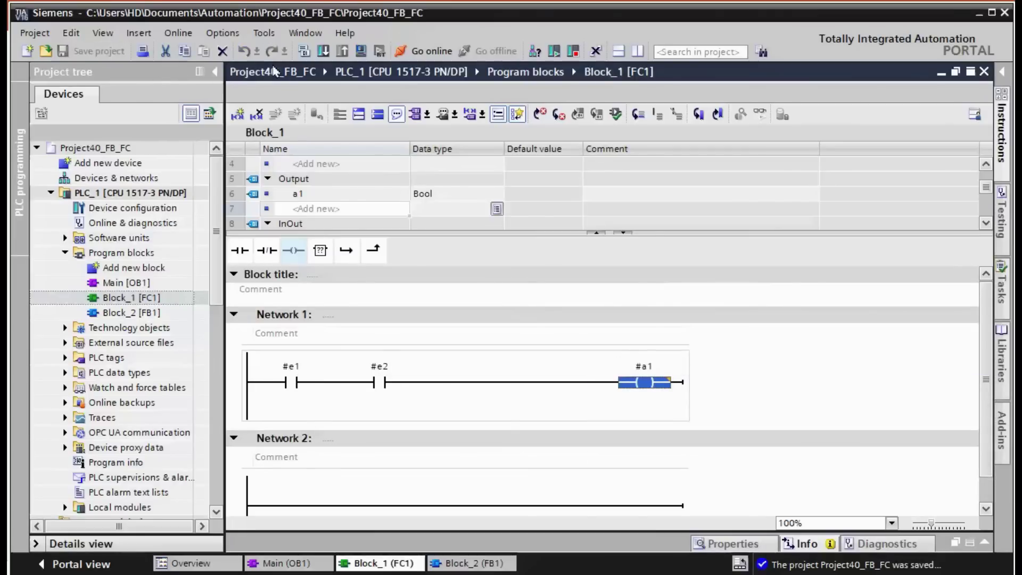
click(304, 50)
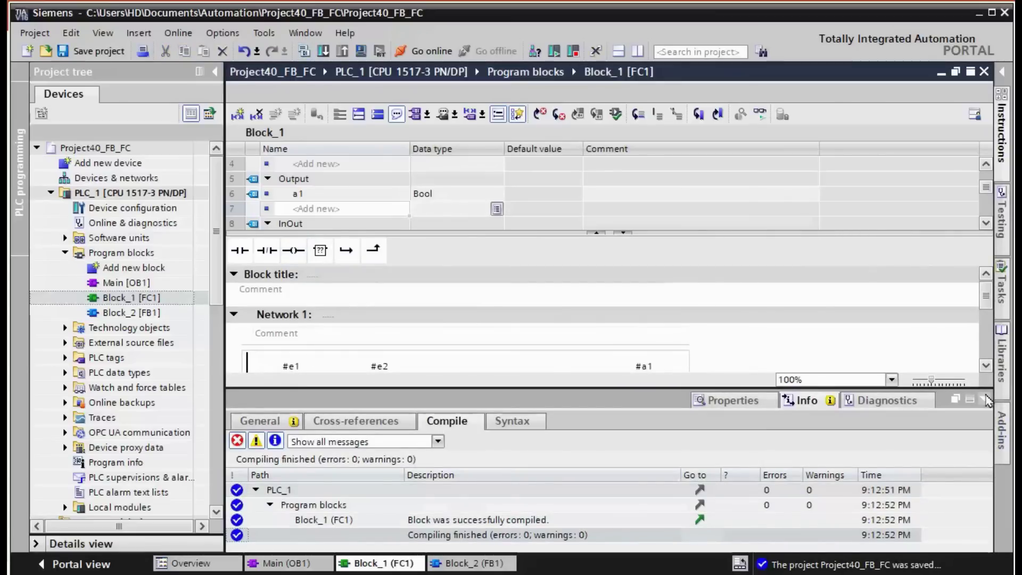
click(594, 280)
double_click(126, 282)
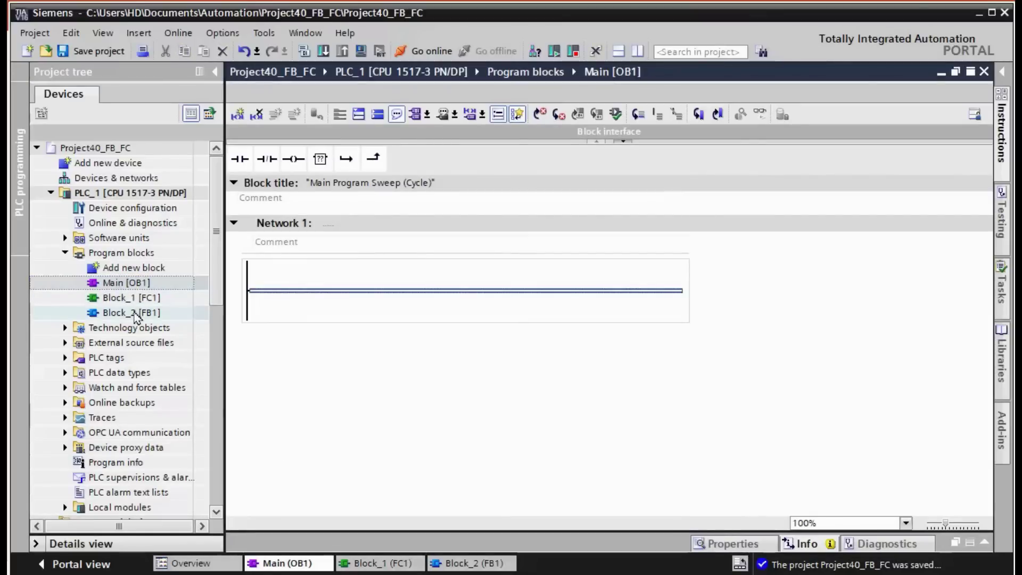
Step: Place a Block_2 call on Main's Network 1 with single-instance DB Block_2_DB
click(156, 312)
drag(319, 318, 322, 295)
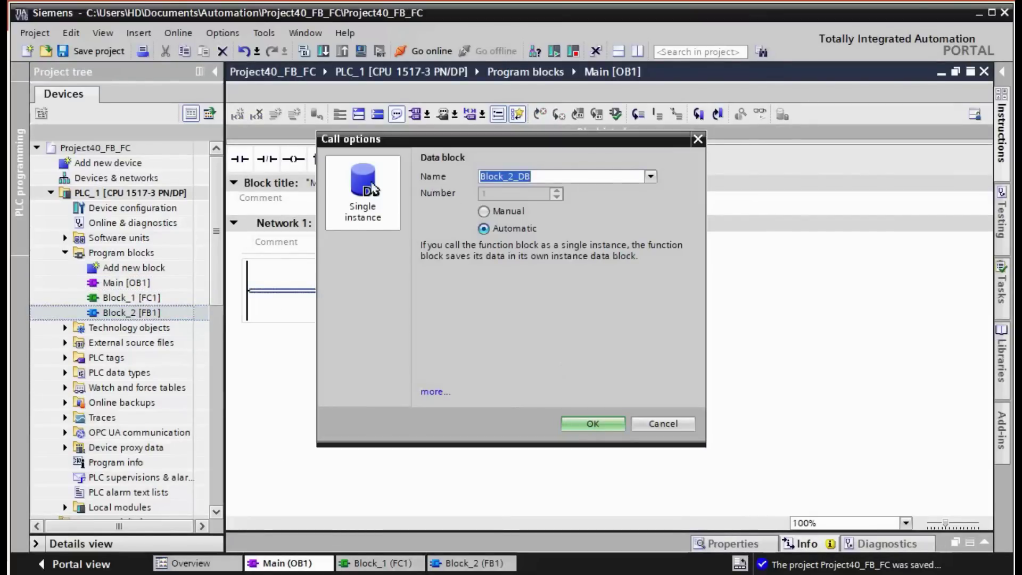
drag(442, 140, 641, 175)
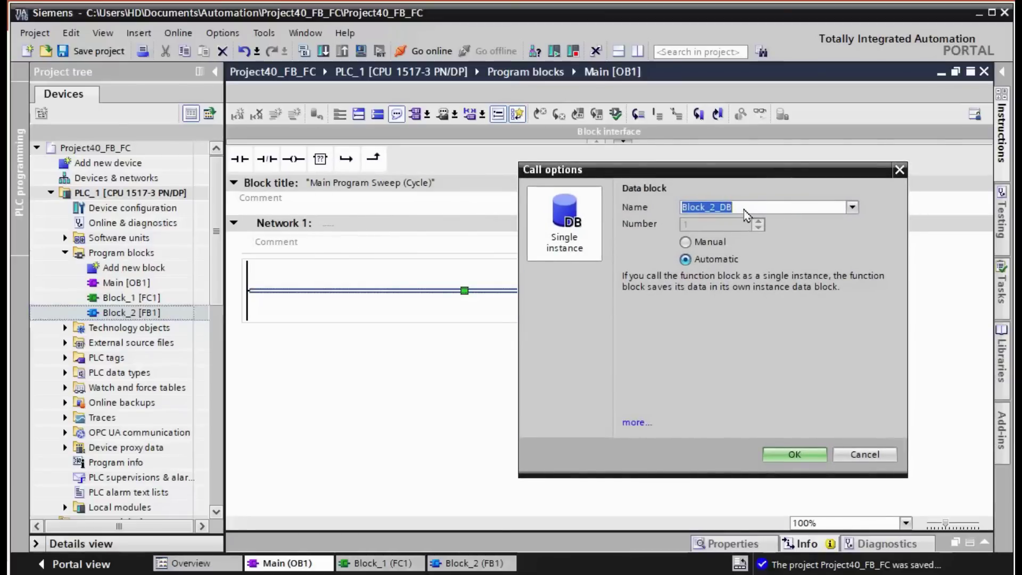
click(743, 206)
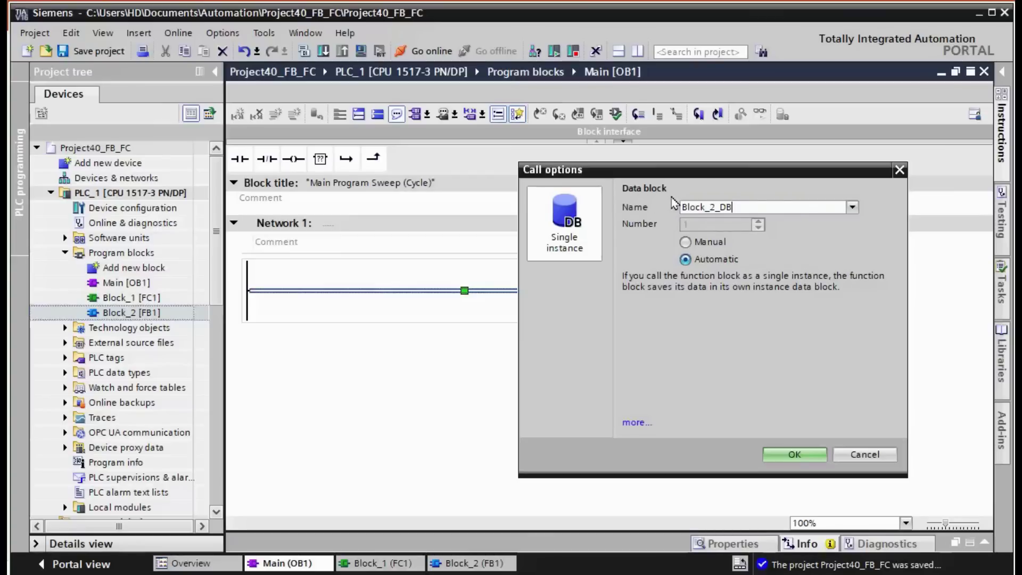
click(783, 455)
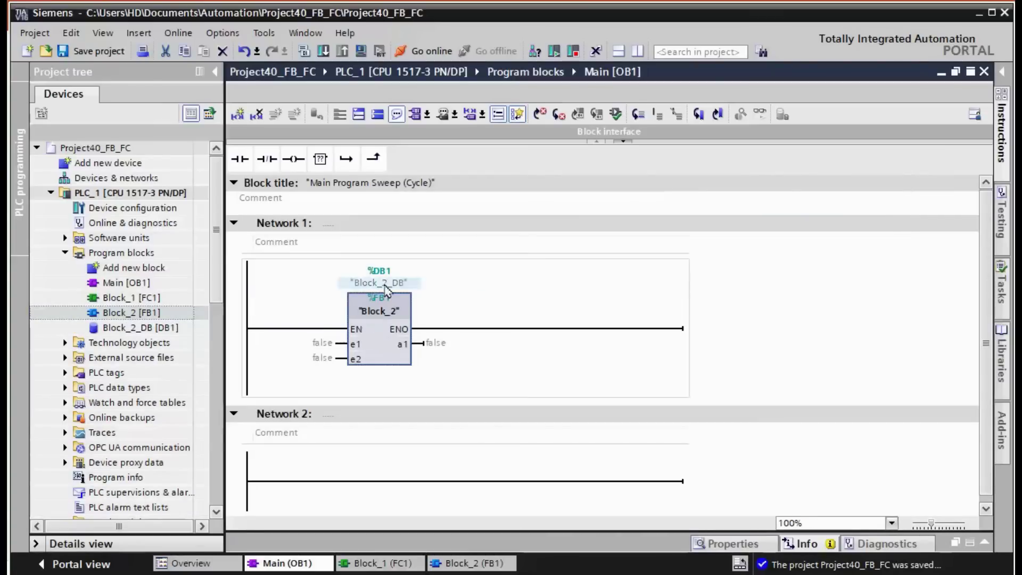
scroll(351, 320, down, 1)
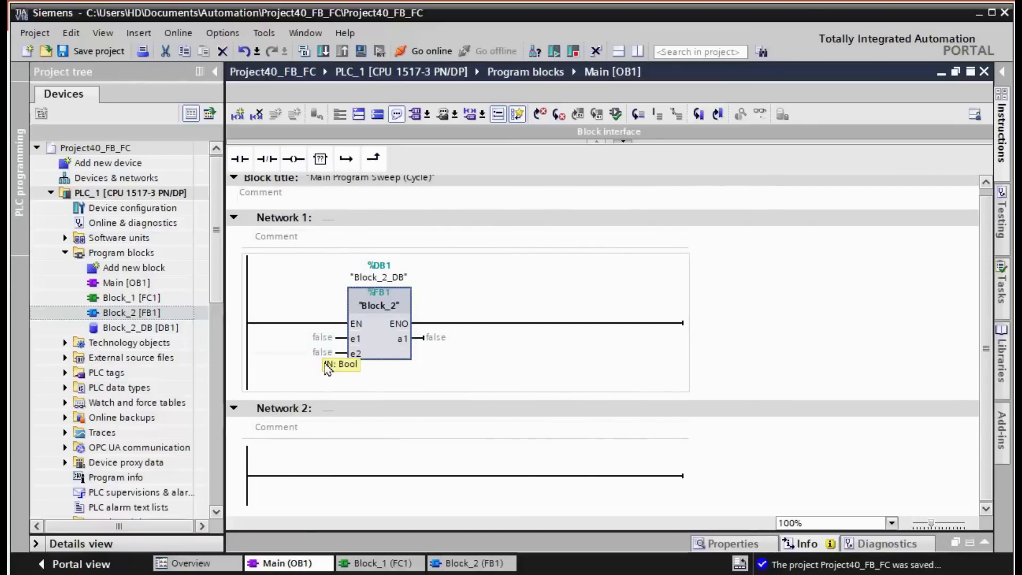
click(321, 343)
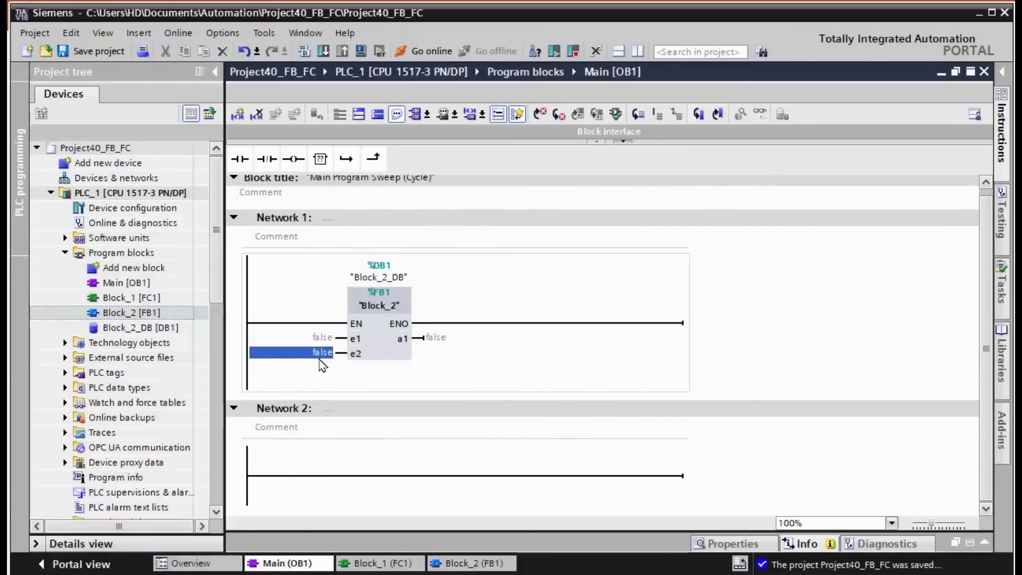
click(425, 339)
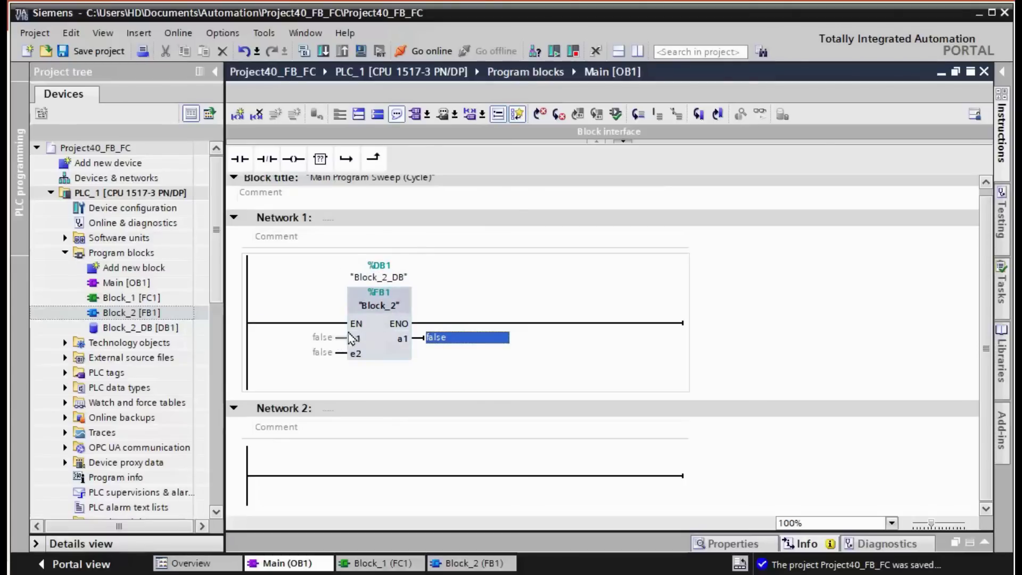
click(325, 343)
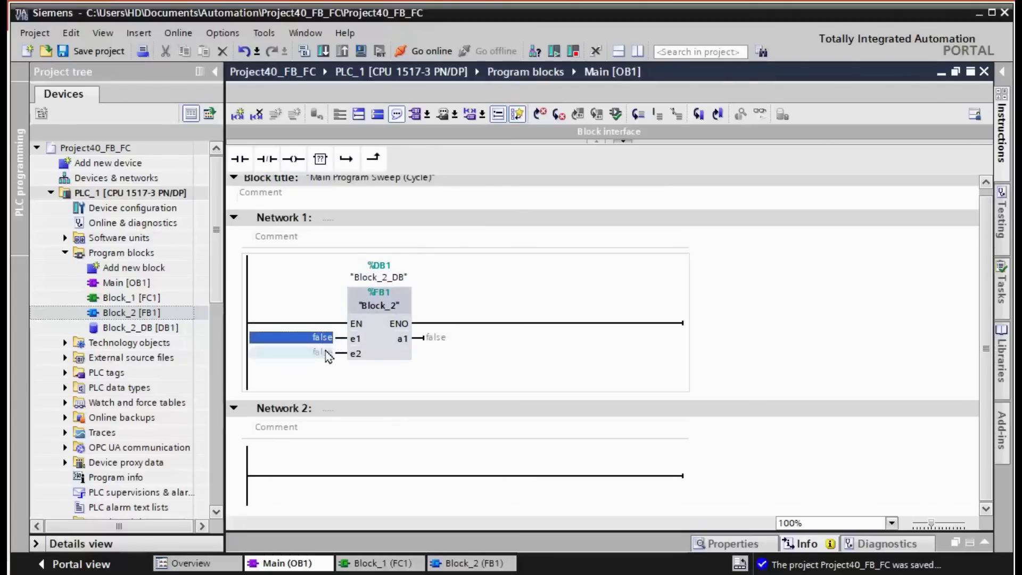
click(424, 338)
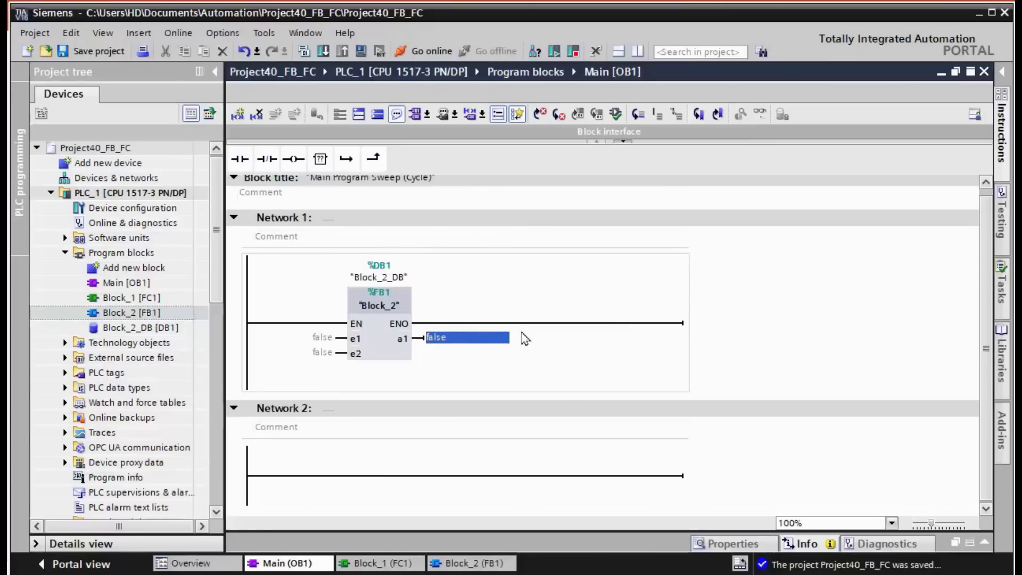
Step: Call Block_1 in Network 2 with e1 M60.0, e2 M60.1, a1 M60.2, and save
click(142, 298)
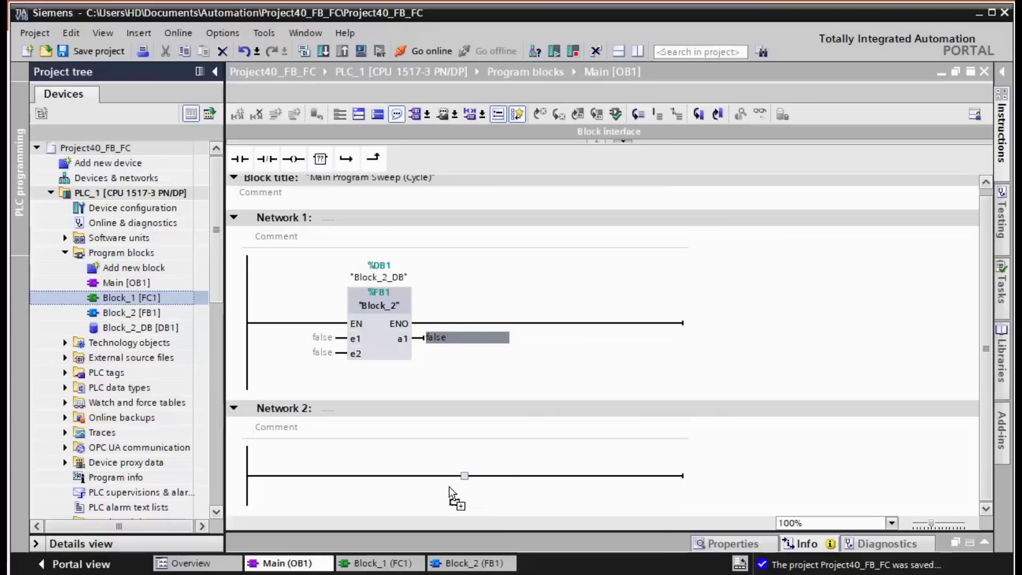
drag(144, 303, 427, 468)
scroll(428, 476, down, 1)
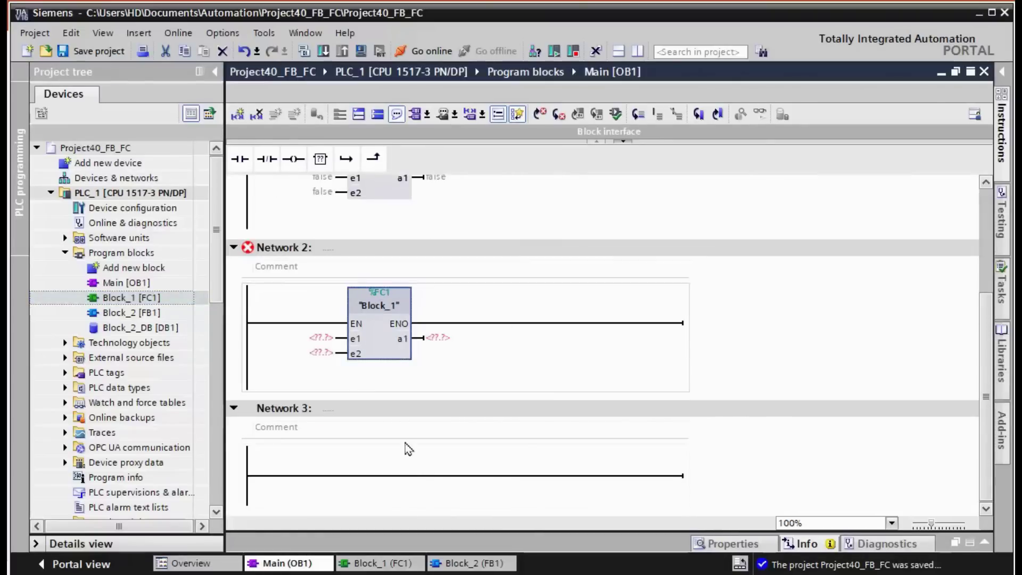
click(318, 339)
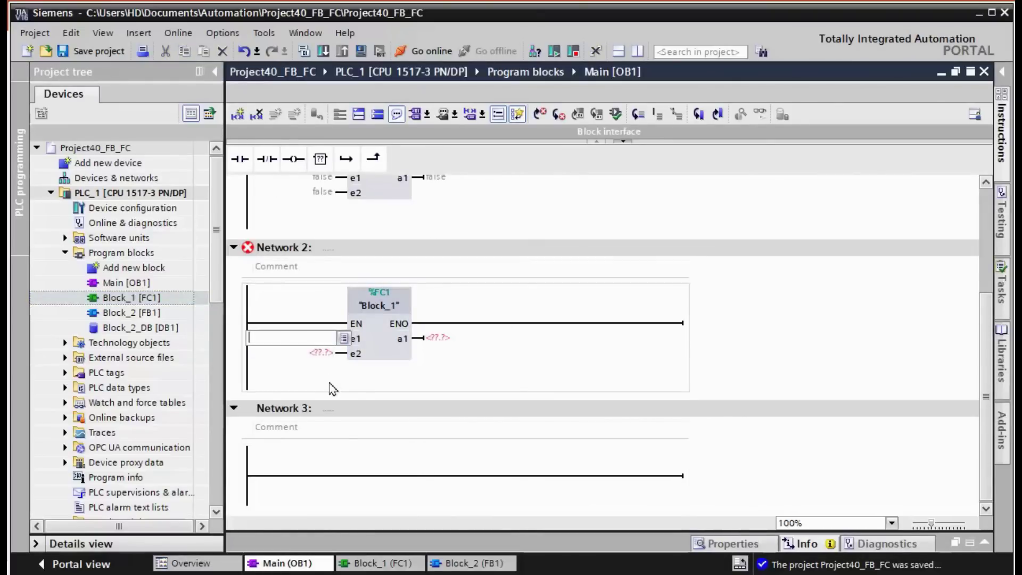
text(m6)
text(0.0)
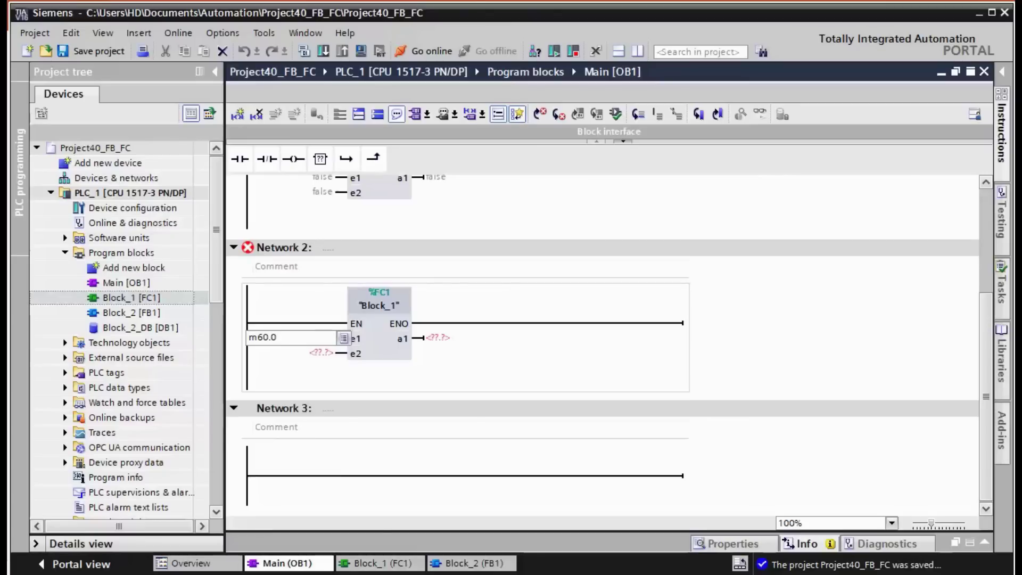
key(Return)
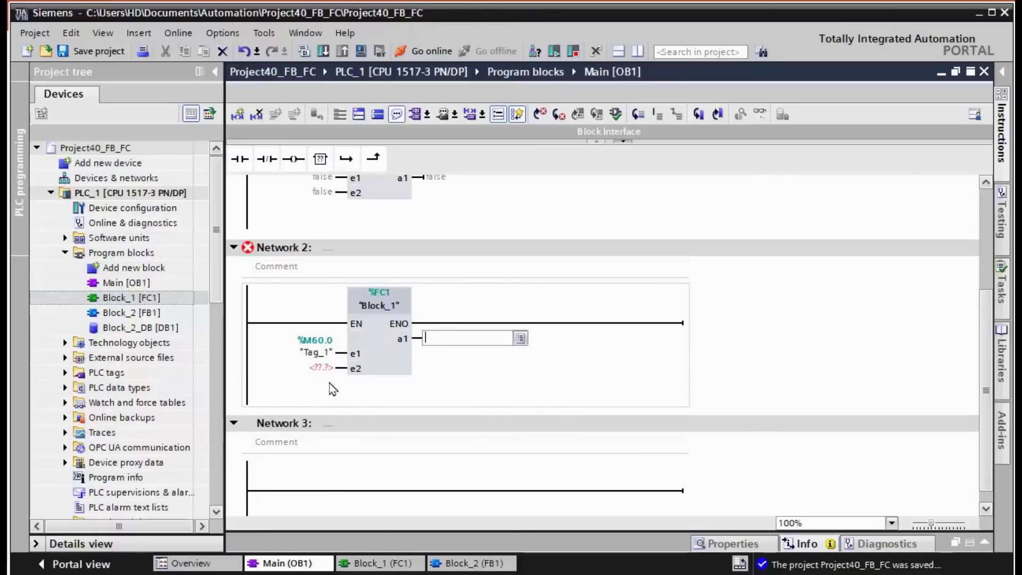
click(320, 368)
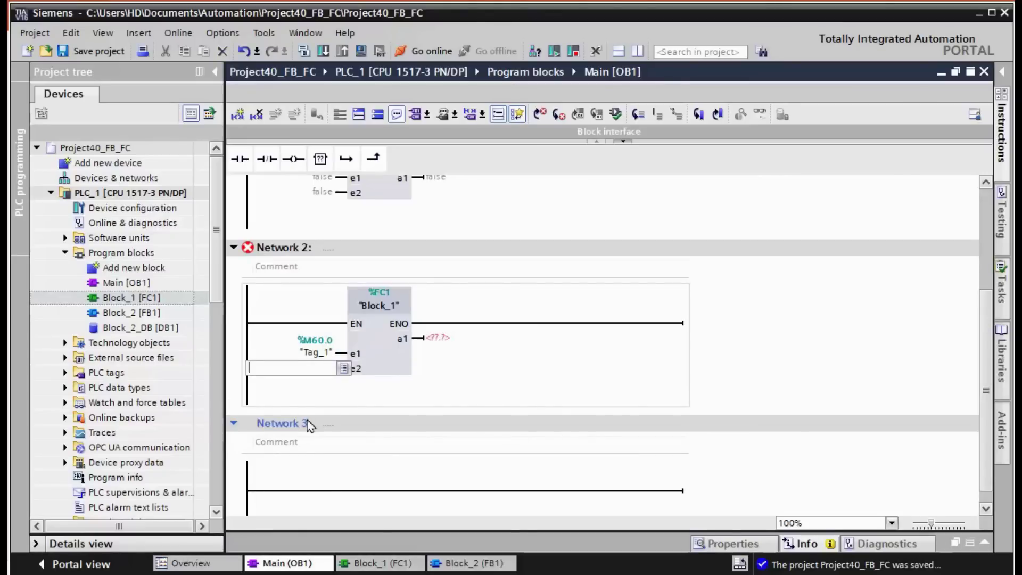
text(m60.1)
key(Return)
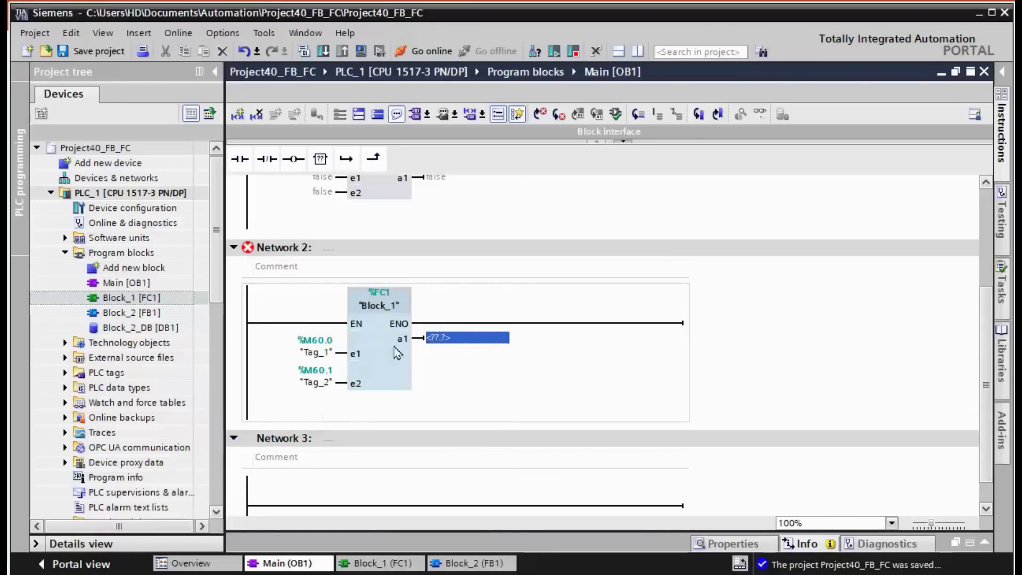
click(444, 339)
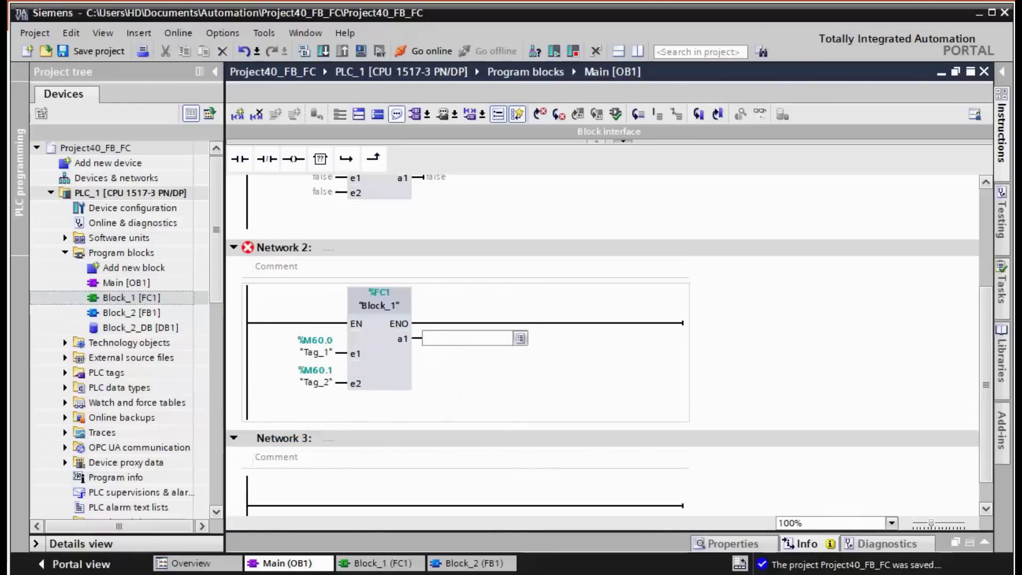
text(m60.)
text(2)
key(Return)
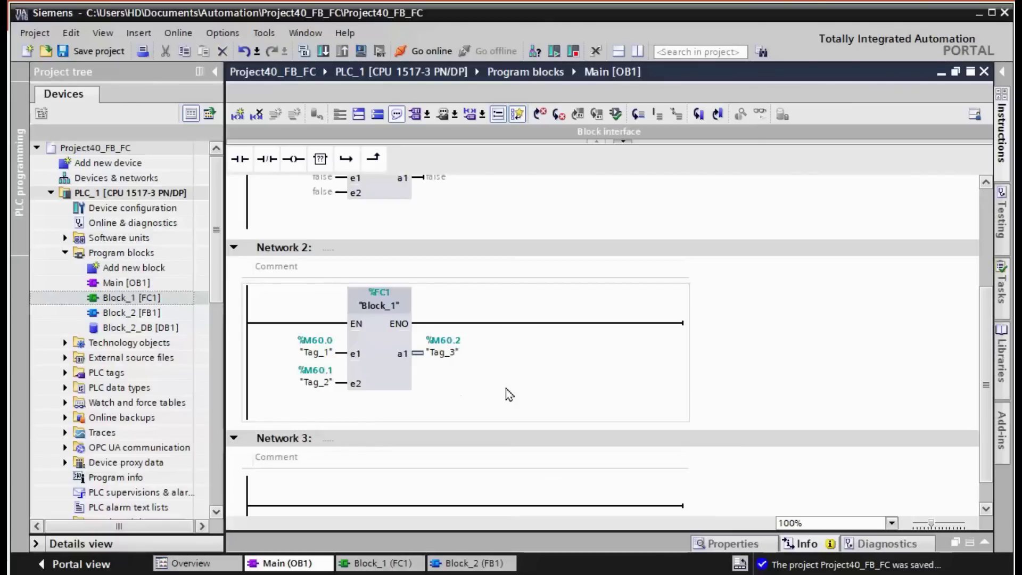
click(63, 51)
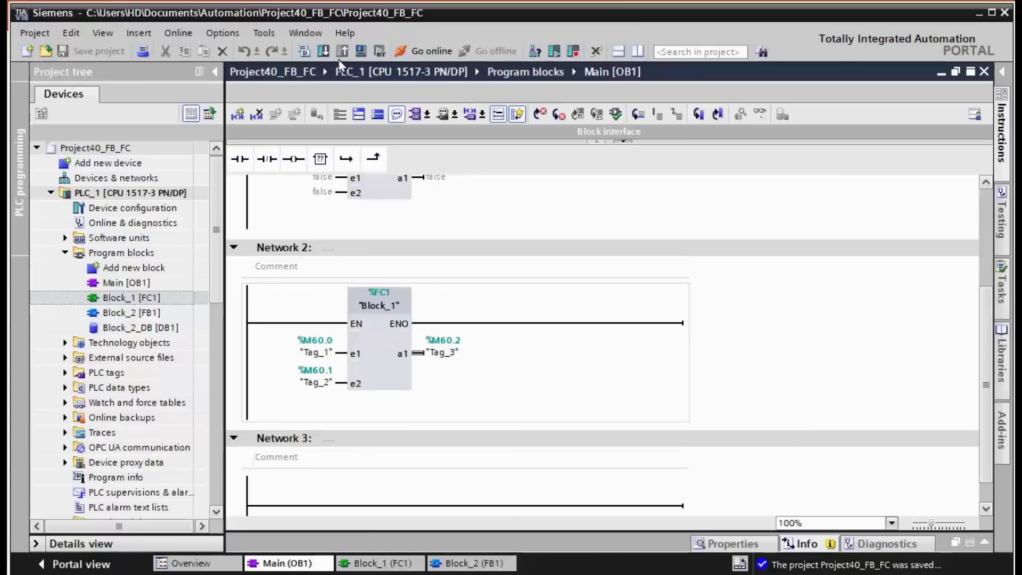
Step: Compile Main [OB1] cleanly, hide the results, and select Block_2_DB
click(304, 52)
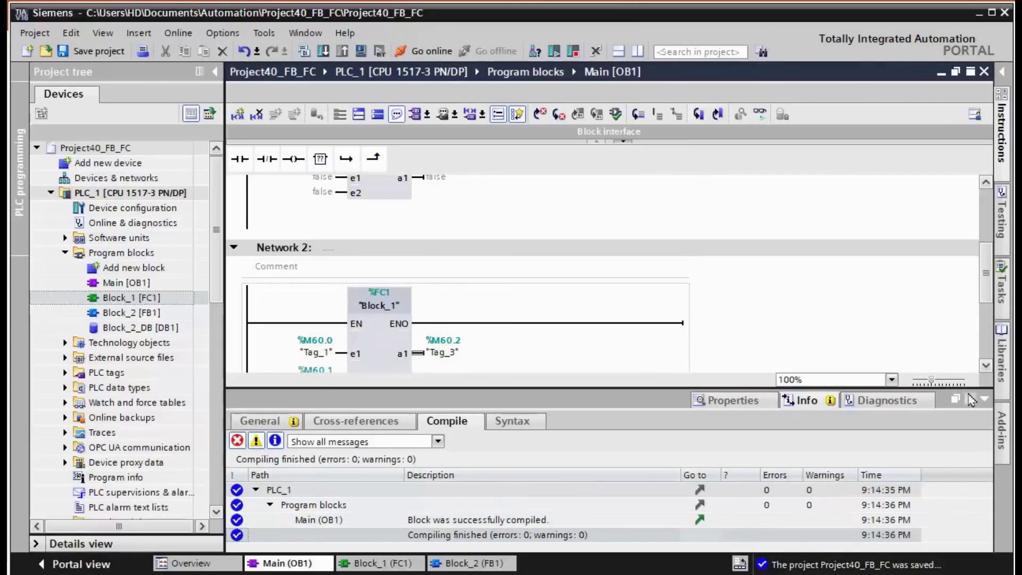
click(982, 399)
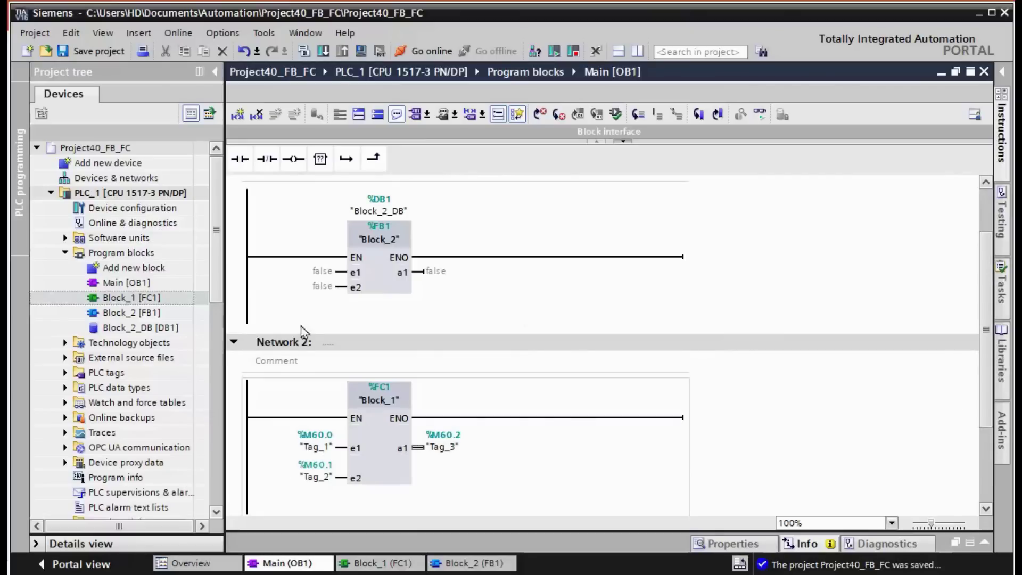
click(136, 330)
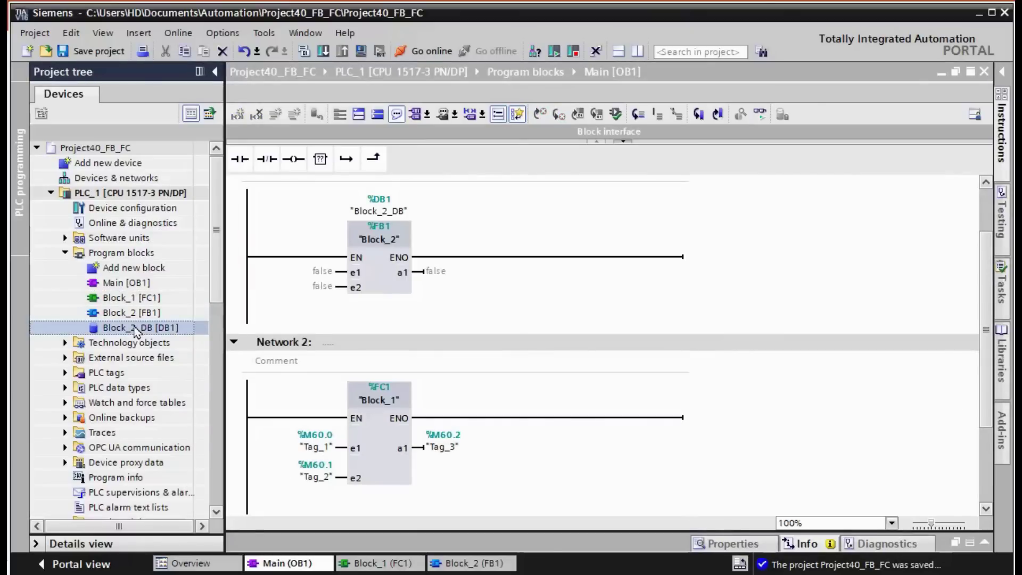
double_click(136, 328)
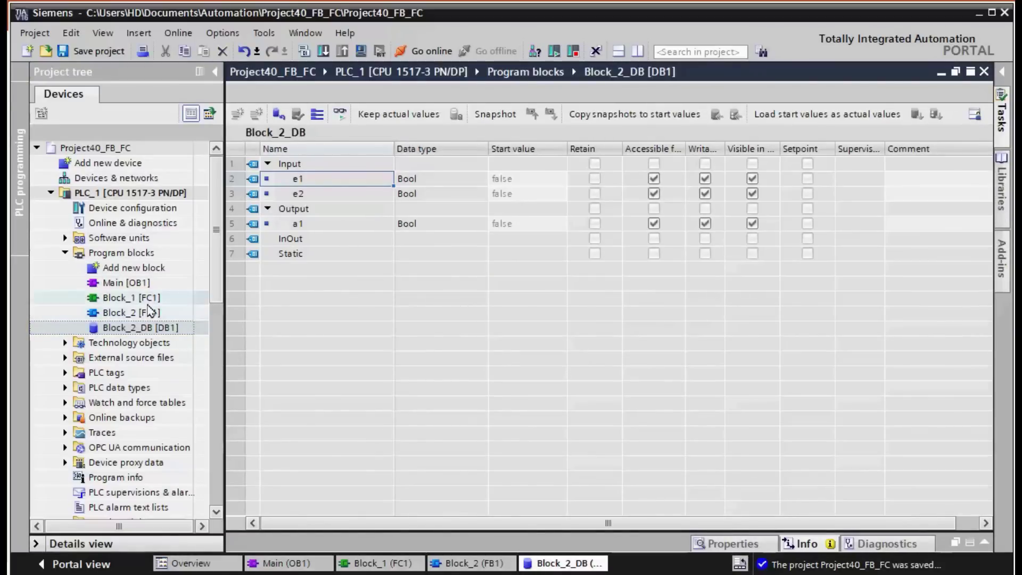
click(373, 223)
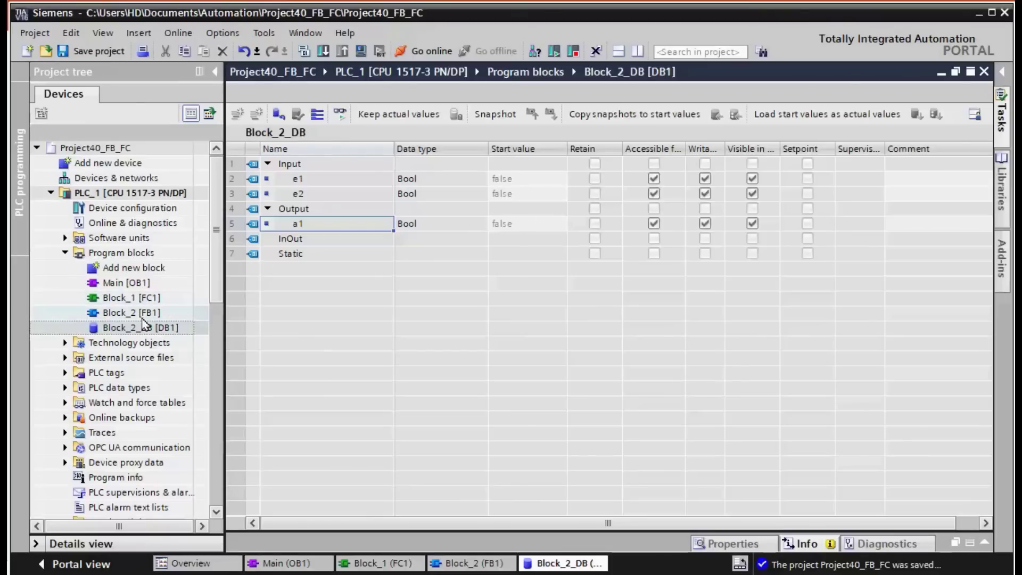
click(138, 298)
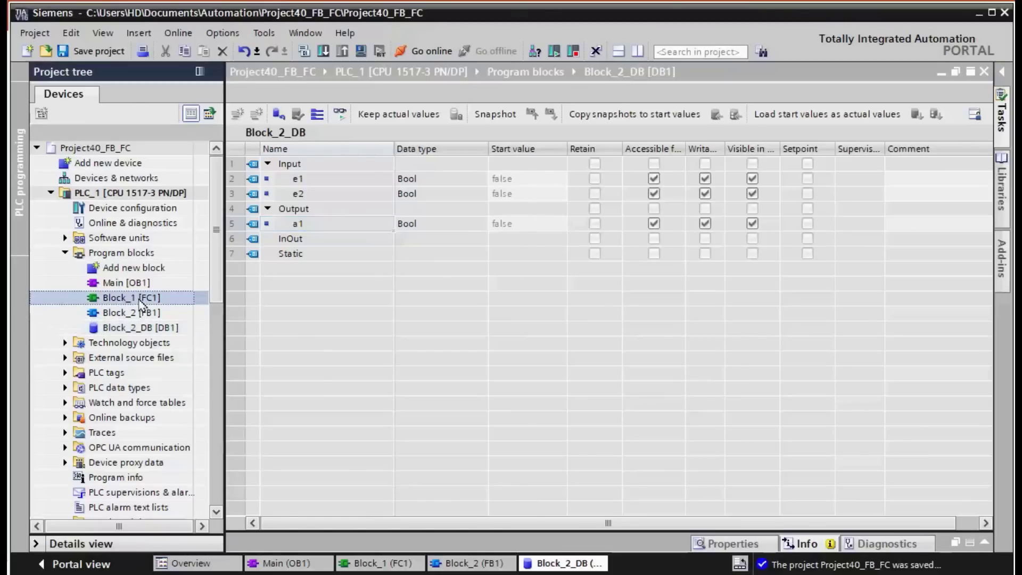
double_click(138, 297)
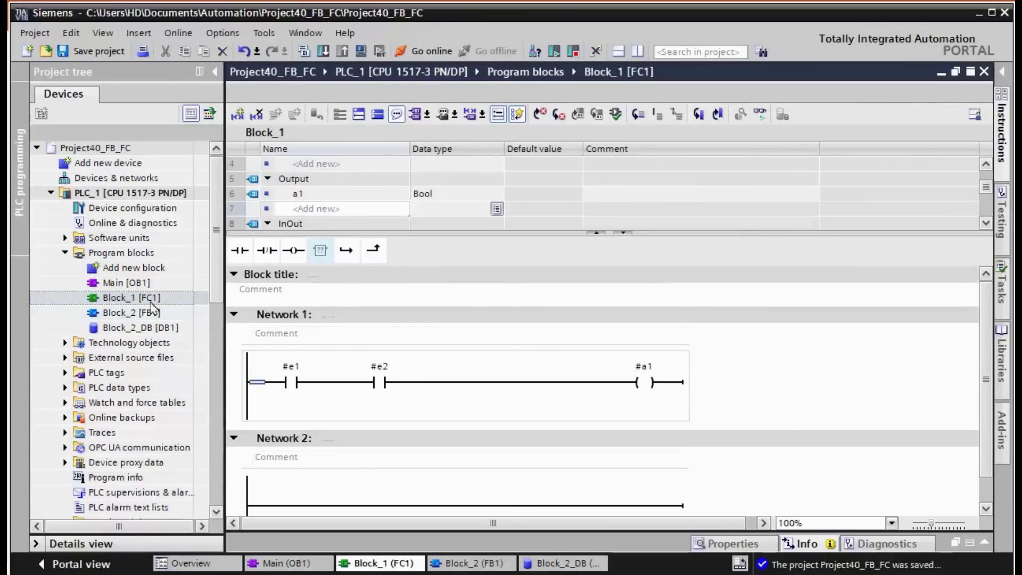
click(137, 286)
double_click(137, 284)
scroll(616, 358, down, 3)
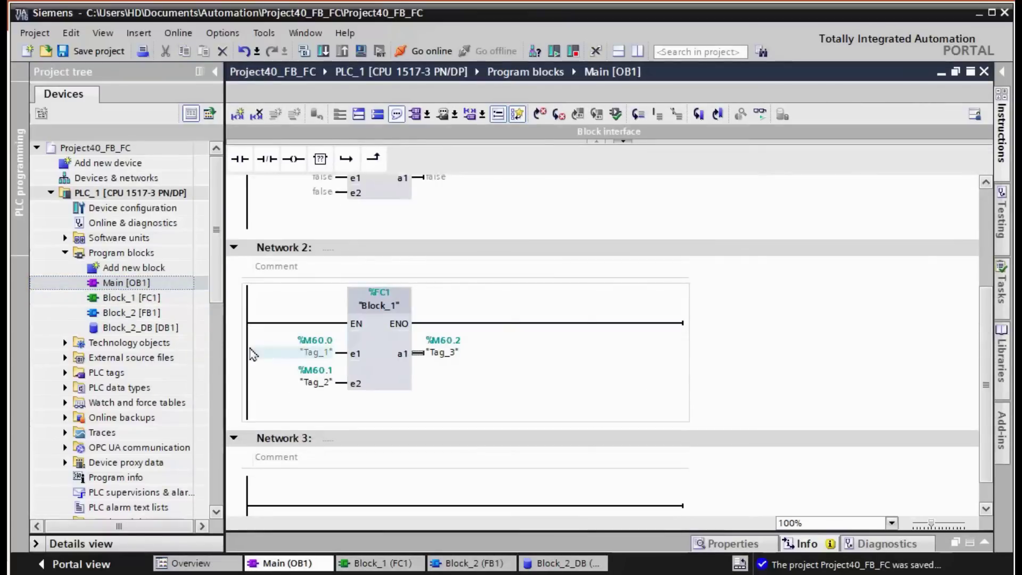